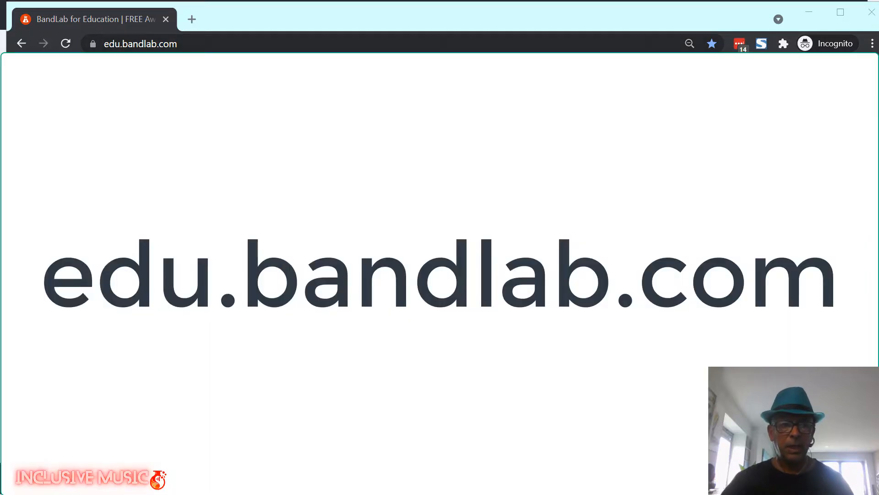
At edu.bandlab.com, choose Start as a Student and paste the classroom invite code.
click(180, 43)
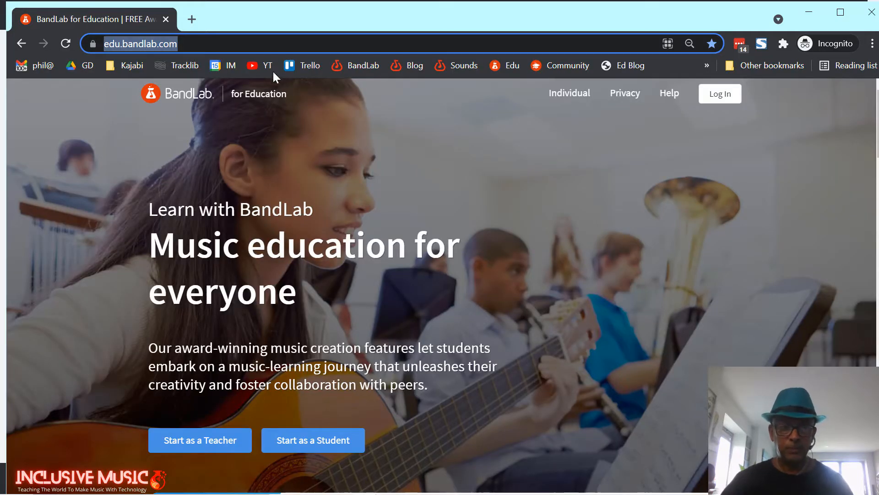
click(264, 42)
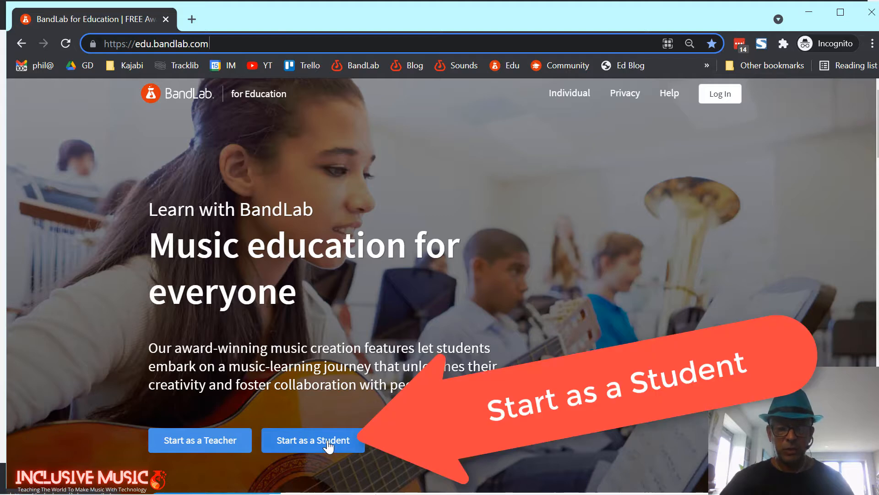
click(328, 442)
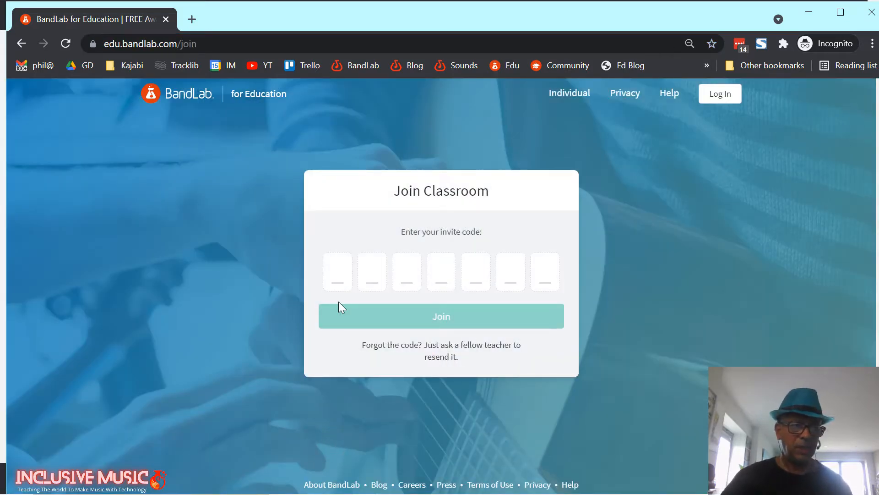
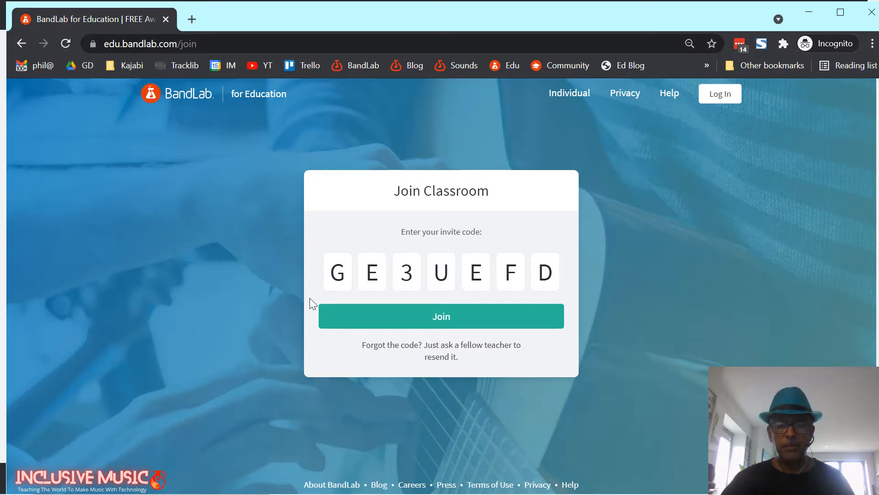
Join the classroom, look over the Name, Email and Password sign-up fields, then choose Log In instead.
click(444, 318)
click(552, 196)
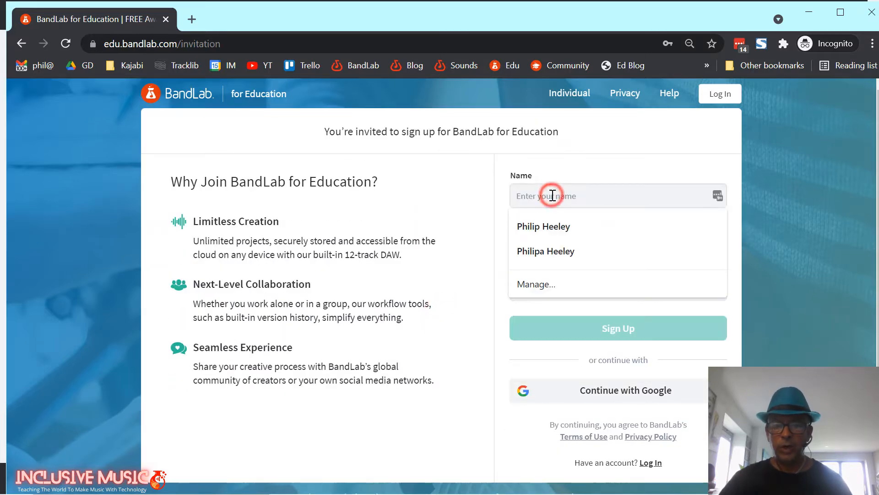
click(573, 237)
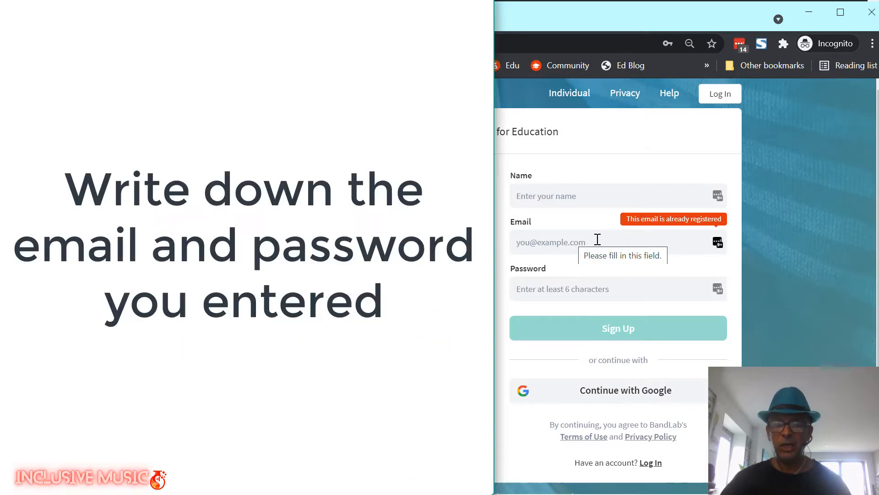
click(589, 281)
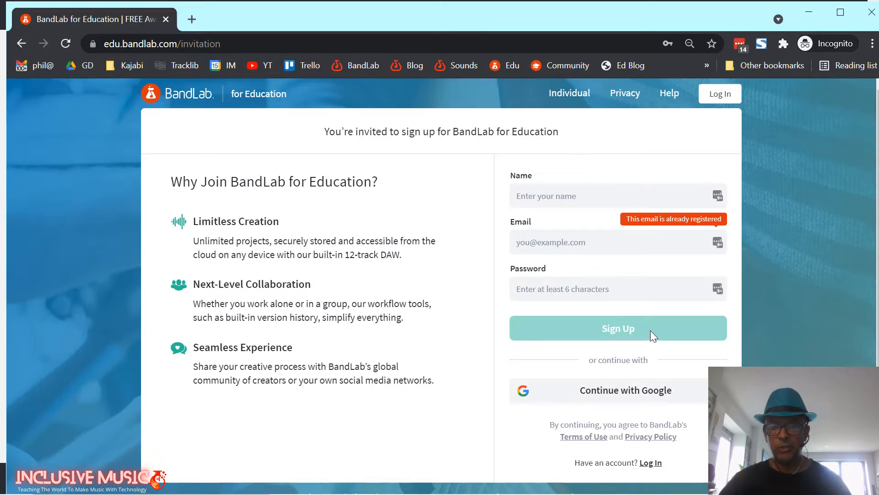
click(717, 97)
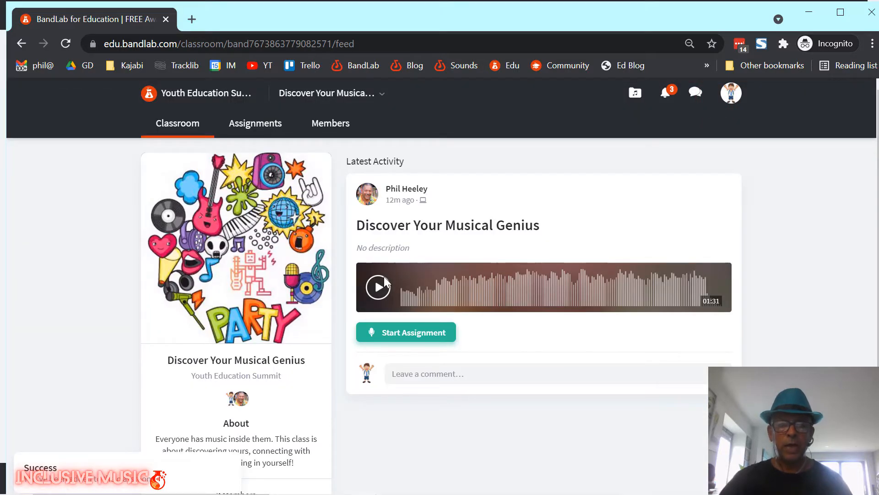
Open the Discover Your Musical Genius class, preview its demo, and start the assignment from Teacher's Assignment.
click(193, 96)
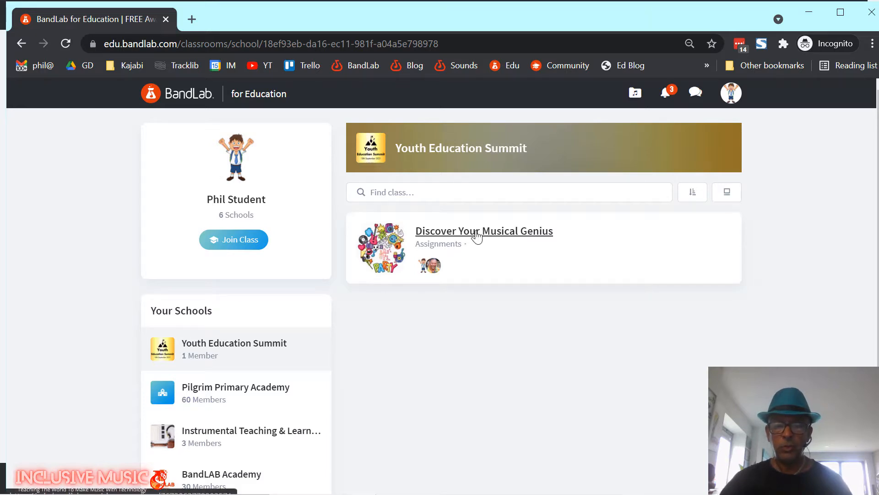
click(458, 230)
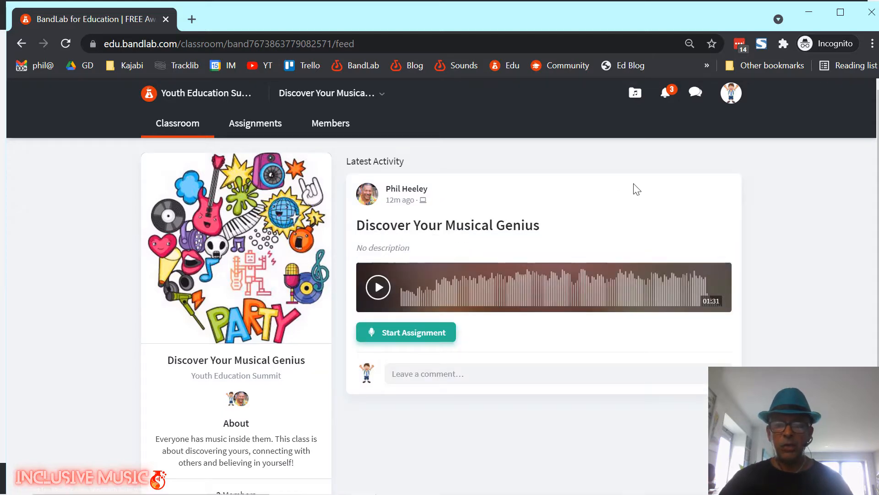
click(379, 288)
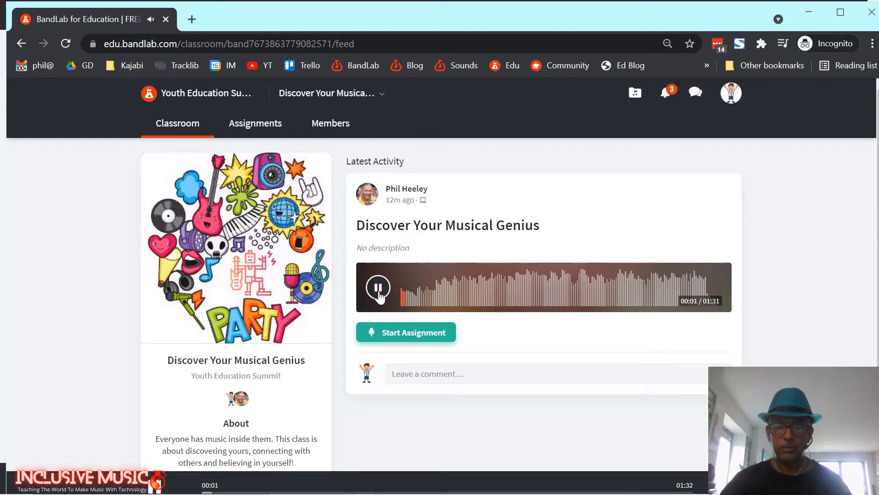
click(378, 289)
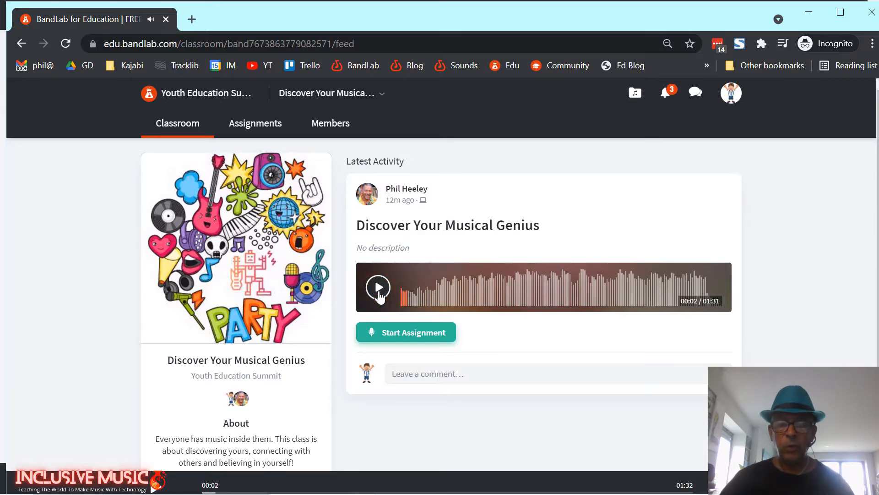
click(432, 335)
click(382, 272)
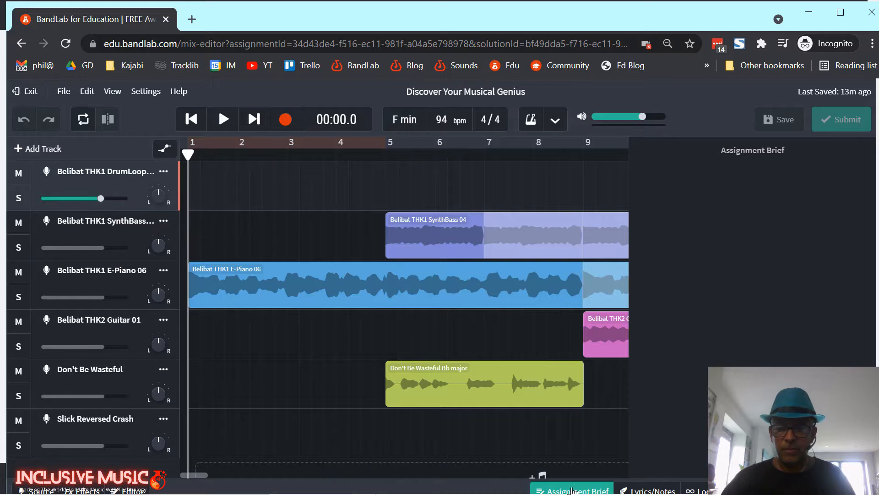
Close the Assignment Brief and zoom the timeline out to see the whole teacher arrangement.
click(572, 490)
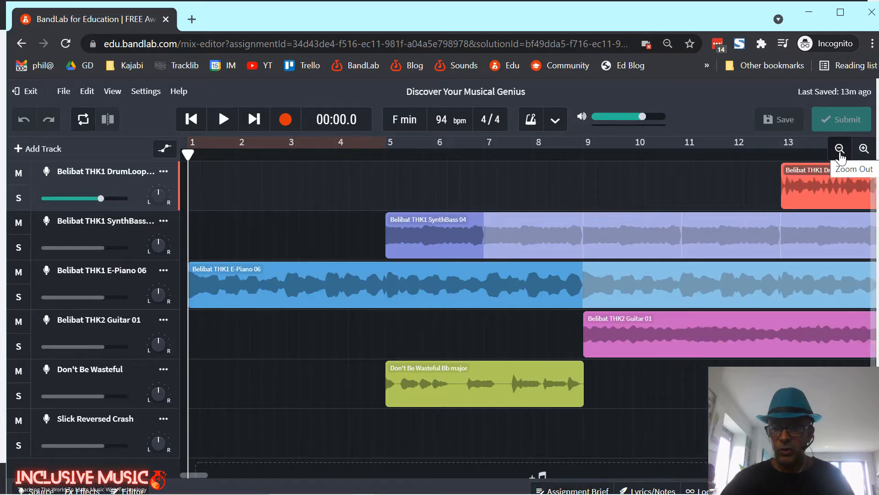
click(841, 153)
click(840, 151)
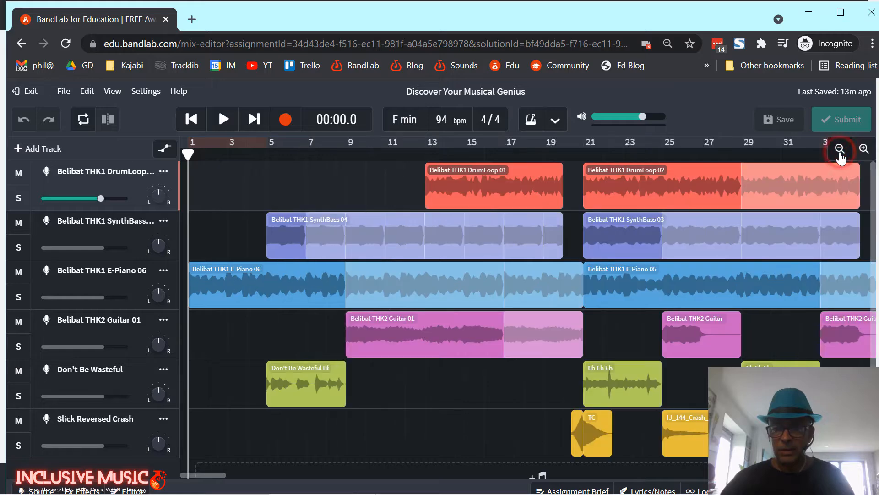
click(840, 151)
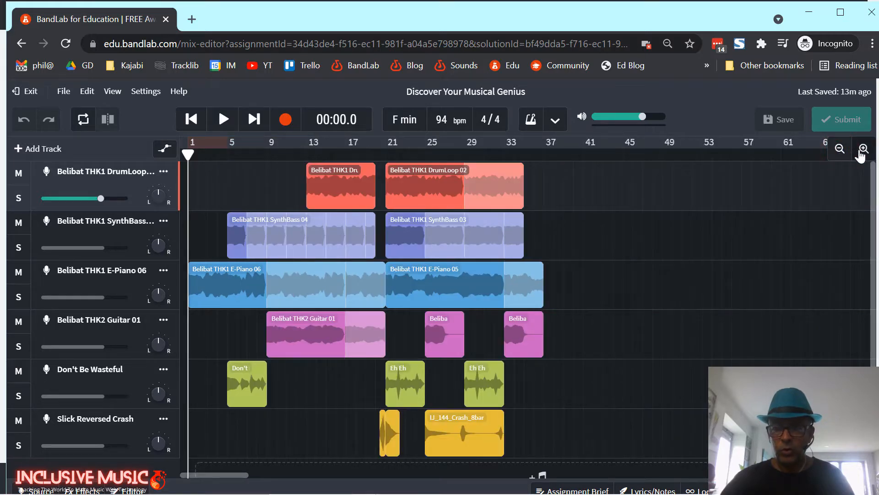
click(862, 149)
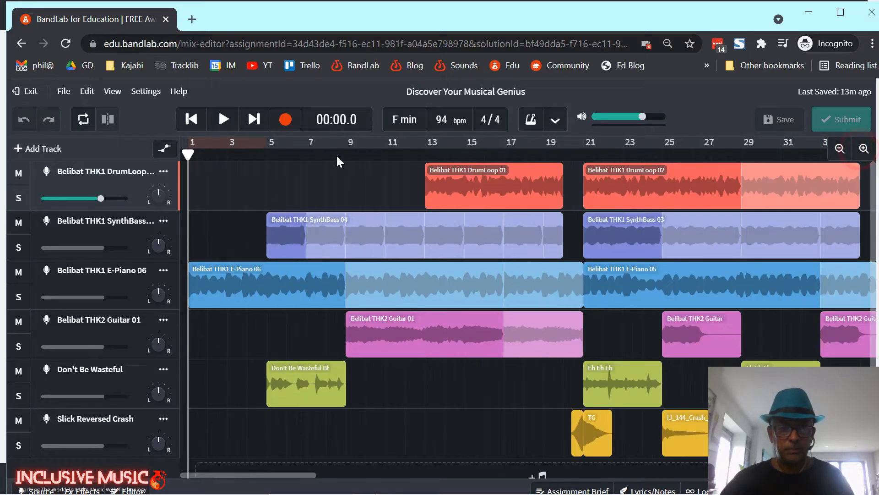
Play and pause the arrangement, then go back to the class feed.
click(224, 121)
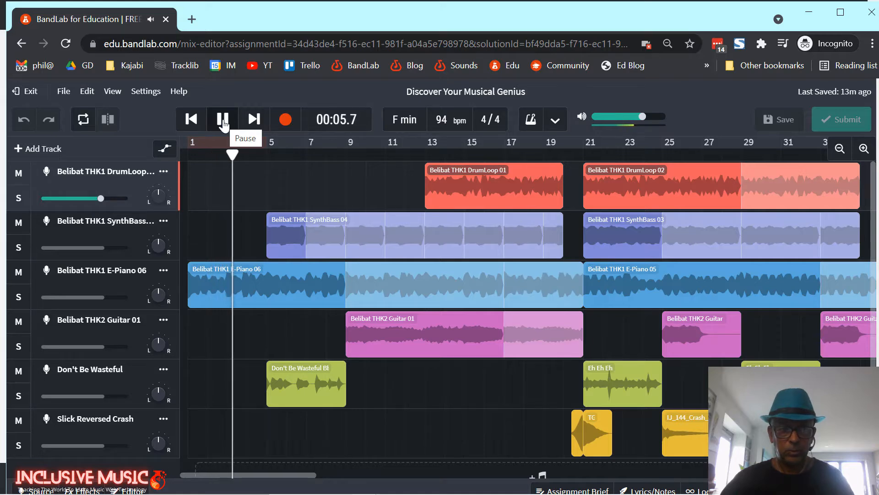
click(223, 121)
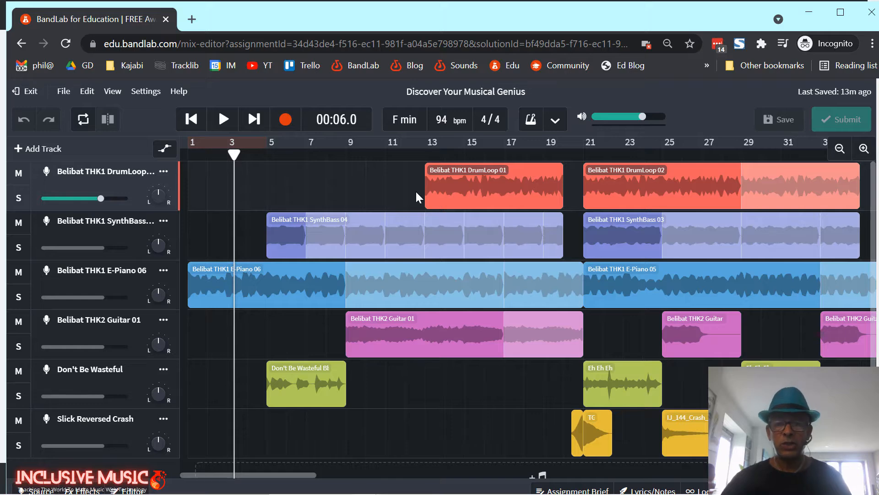
click(20, 44)
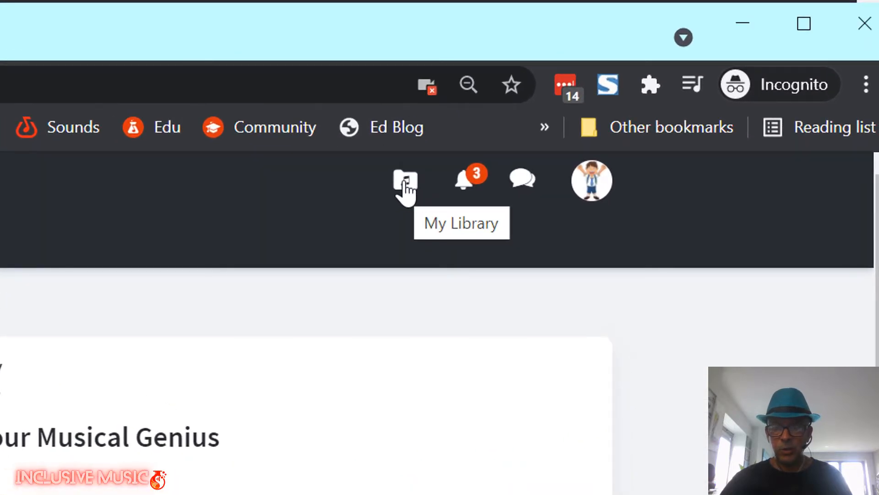
From My Library, start a new Mix Editor personal project and choose Browse Loops.
click(405, 182)
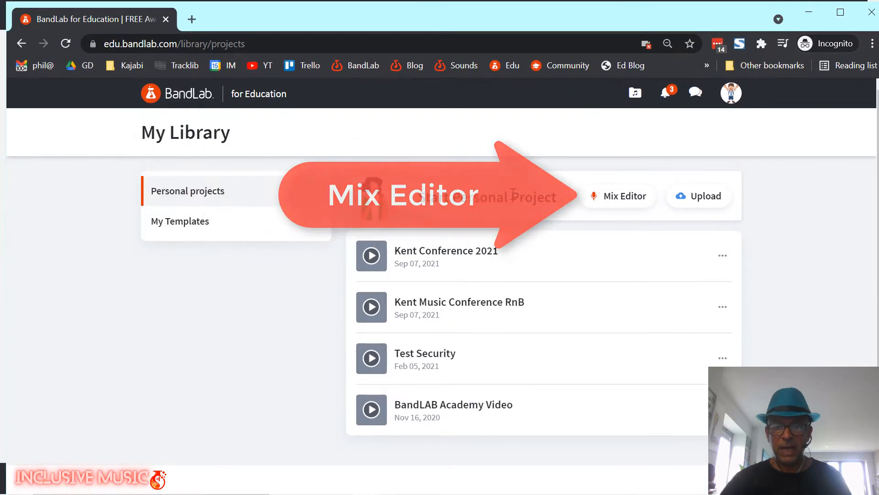
click(629, 196)
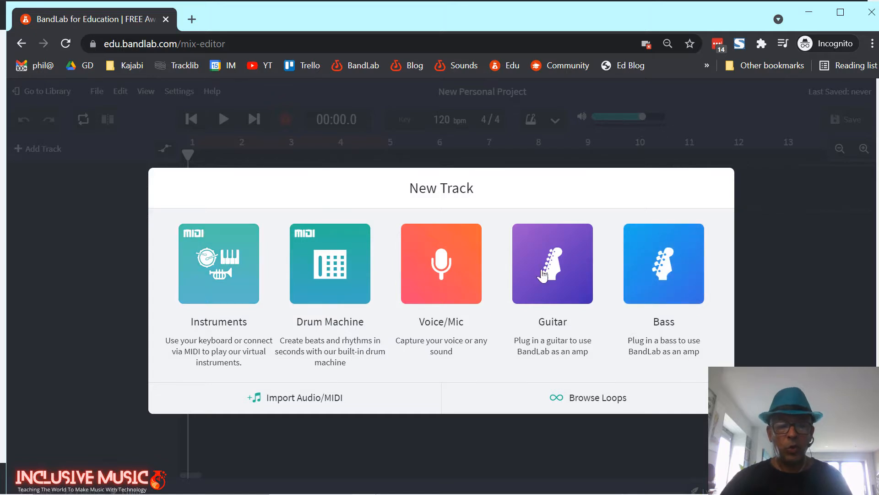
click(592, 401)
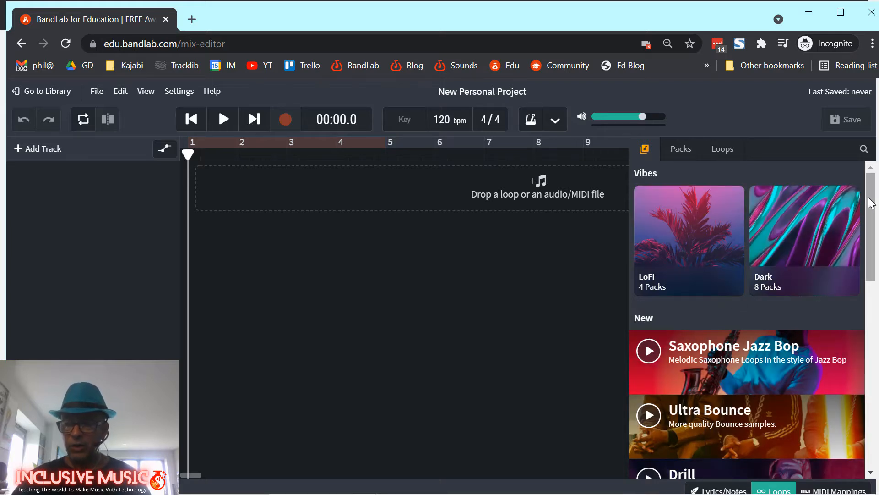
Switch the loop browser to the Packs list, scroll it, and open the Genres filter.
mouse_move(871, 203)
mouse_down()
mouse_move(878, 390)
mouse_move(872, 197)
mouse_up()
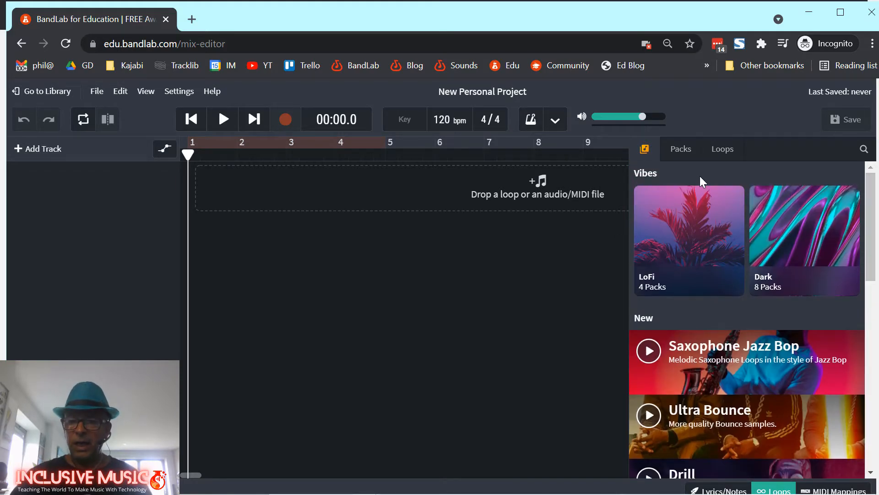
click(680, 150)
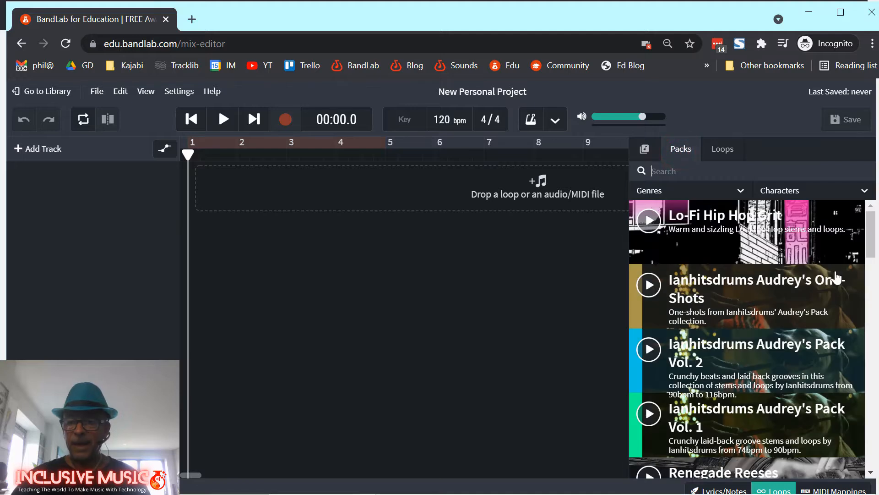
mouse_move(867, 242)
mouse_down()
mouse_move(874, 324)
mouse_move(870, 229)
mouse_up()
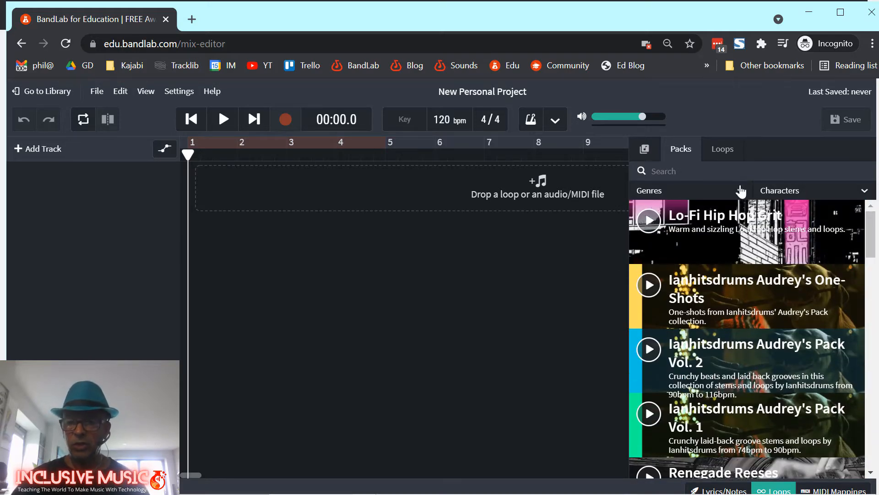
click(674, 171)
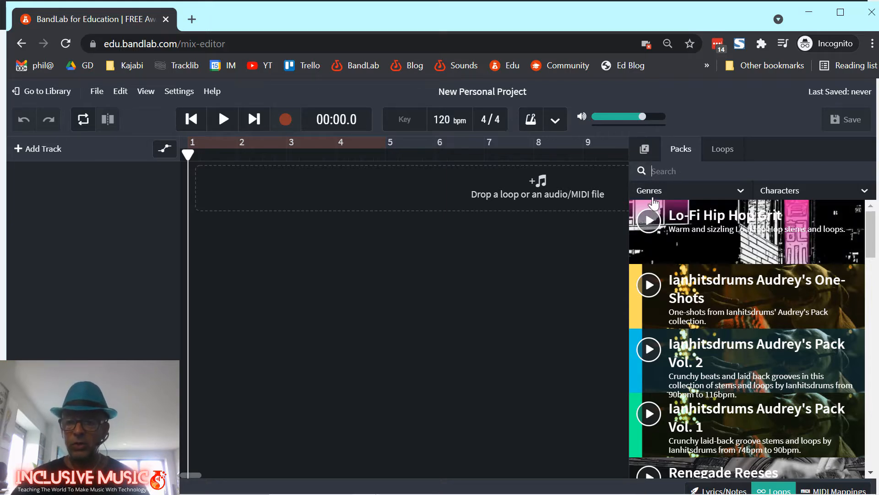
click(738, 190)
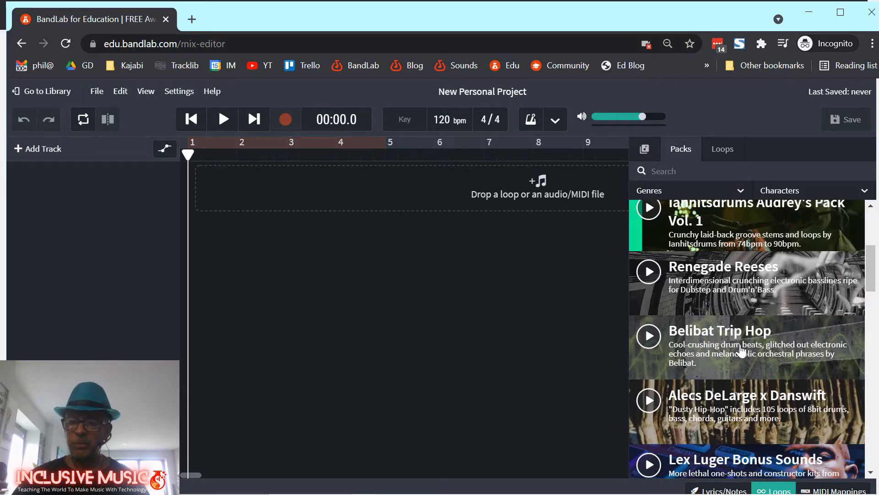
click(649, 337)
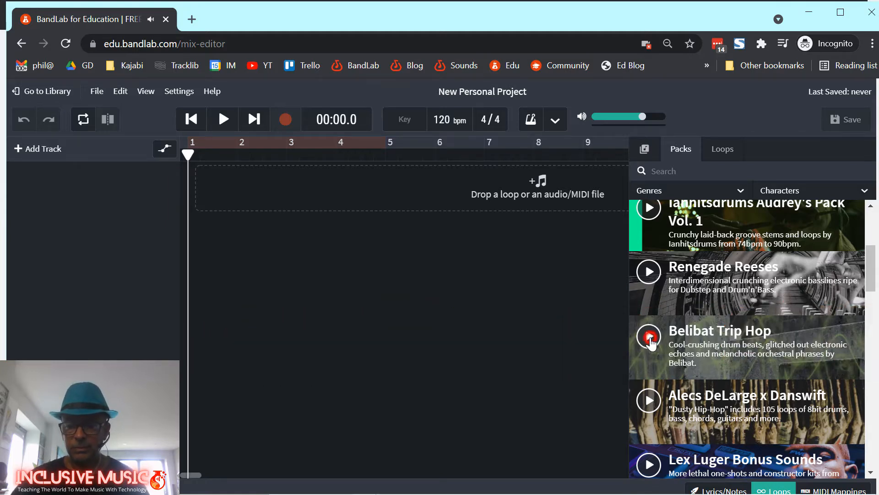
scroll(735, 326, down, 12)
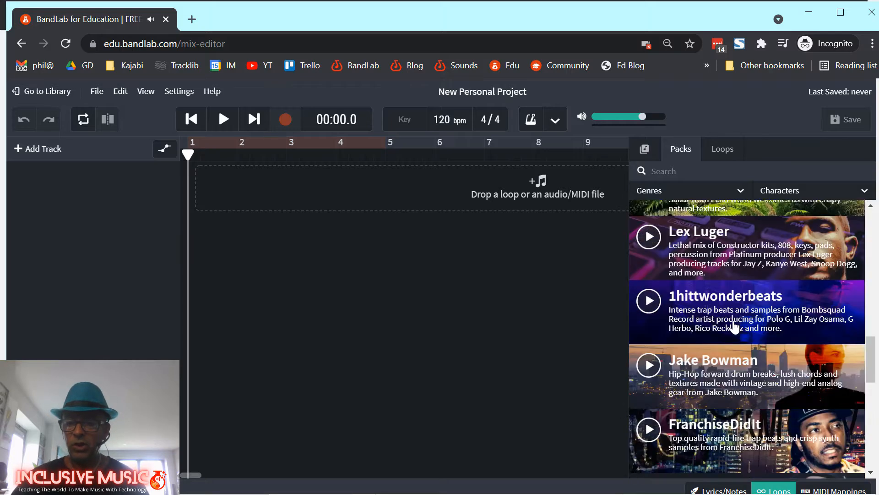
scroll(734, 326, down, 10)
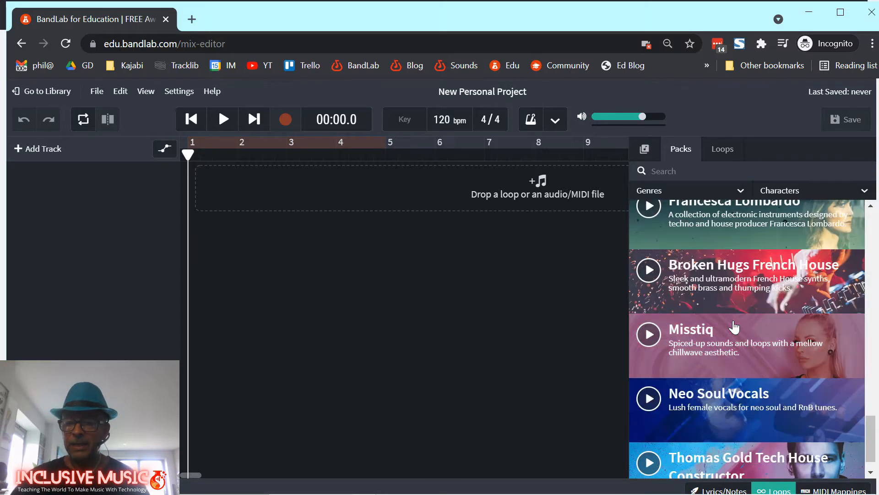
click(650, 336)
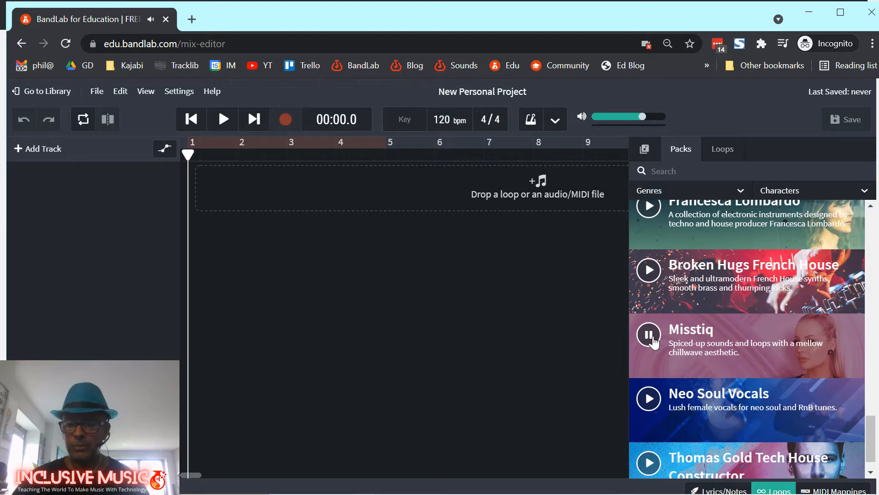
click(650, 336)
scroll(728, 332, down, 1)
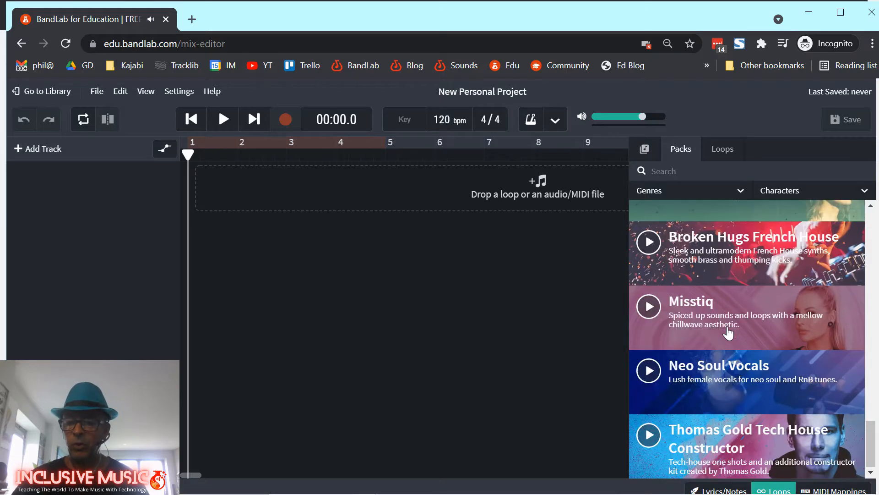
scroll(728, 332, up, 12)
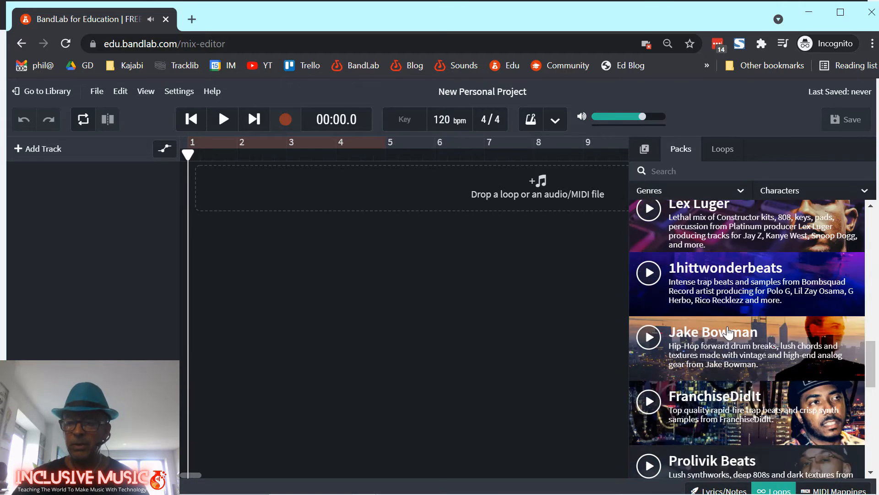
scroll(728, 332, up, 8)
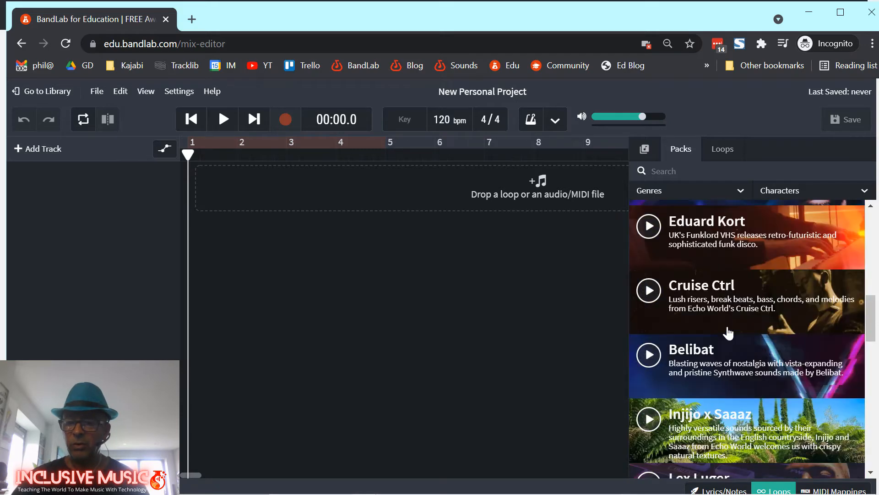
scroll(728, 332, up, 3)
scroll(728, 333, down, 2)
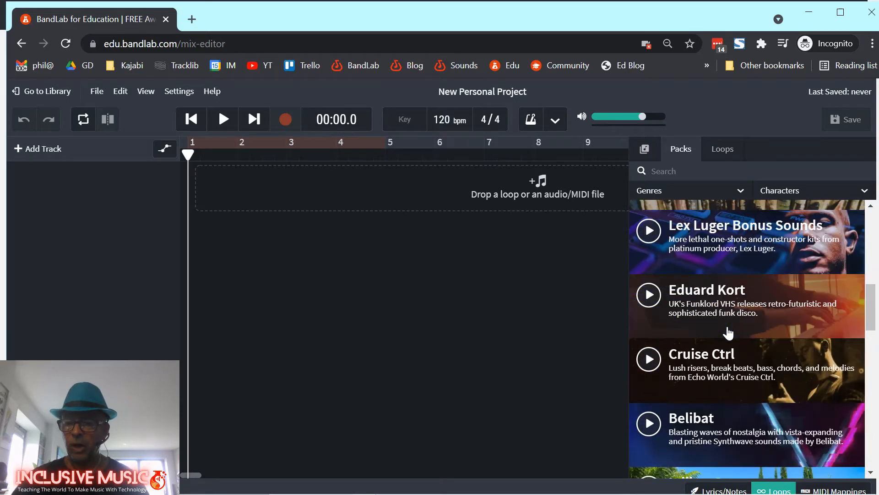
scroll(729, 339, up, 9)
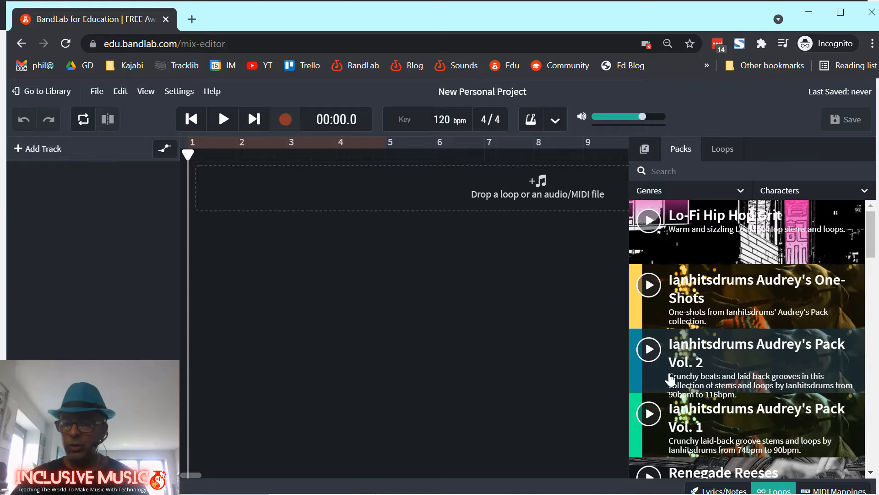
click(650, 352)
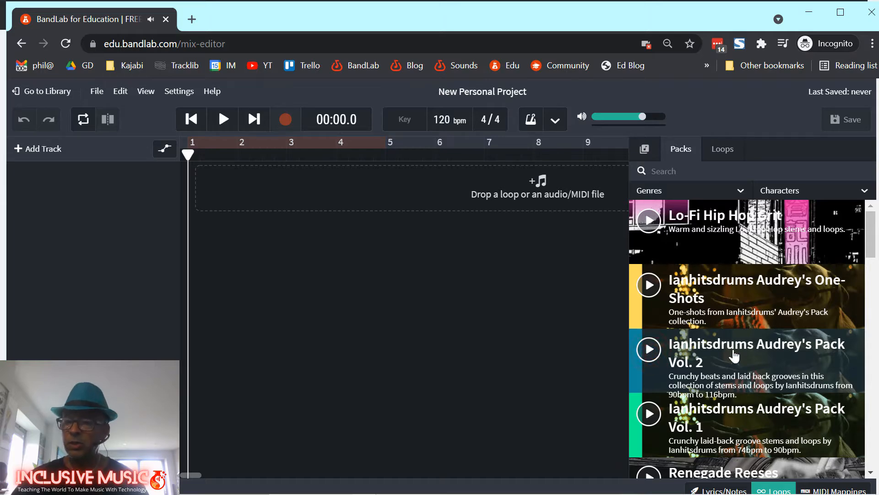
scroll(734, 356, down, 4)
scroll(734, 356, up, 4)
scroll(734, 356, down, 8)
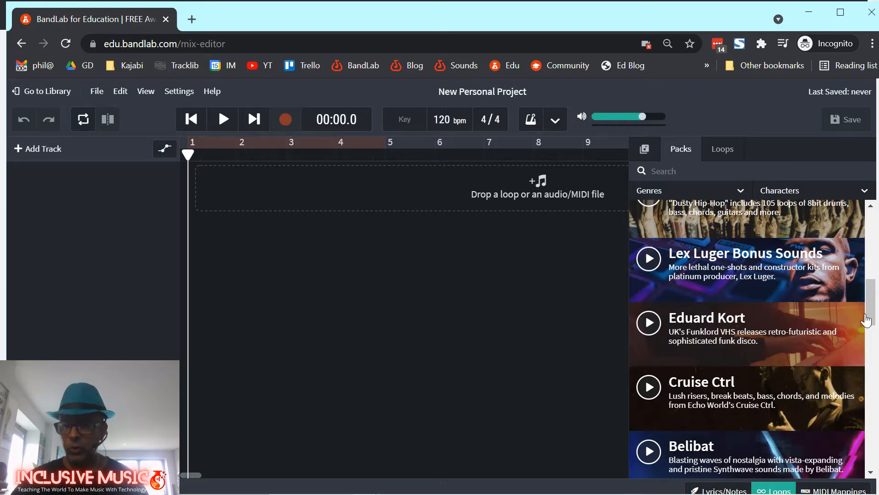
drag(870, 308, 874, 390)
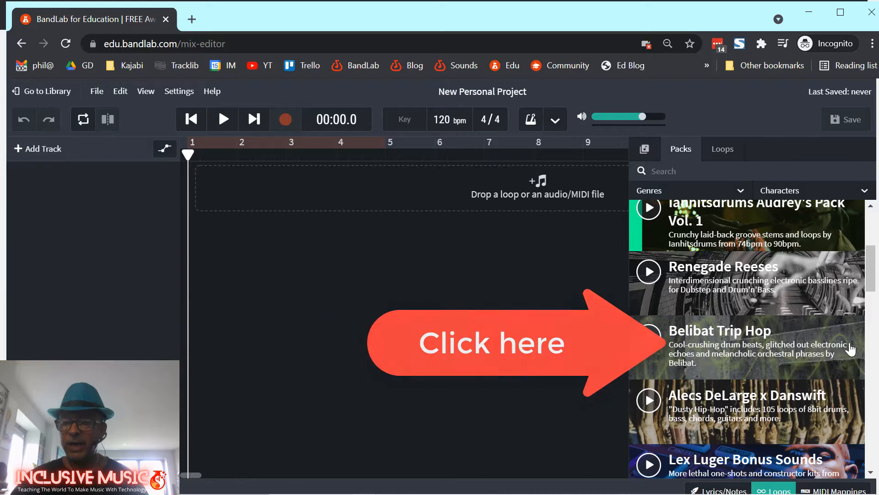
Open the Belibat Trip Hop pack and filter its instruments to Drum.
click(723, 348)
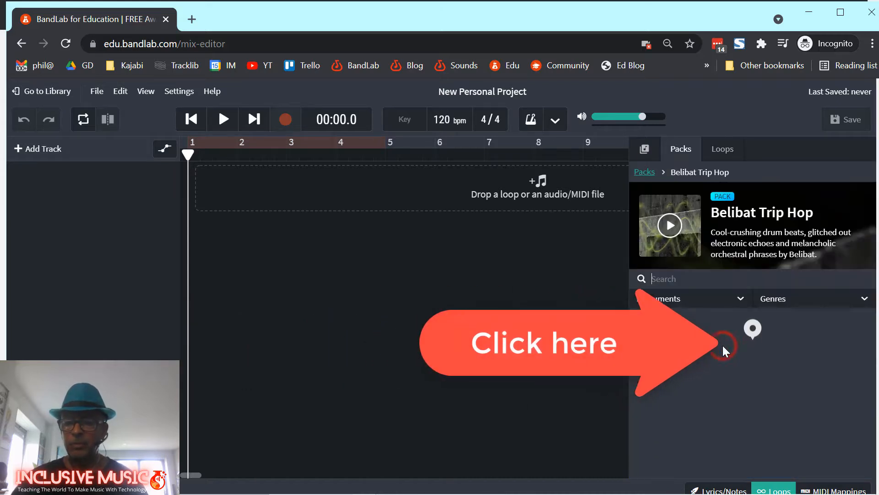
mouse_move(869, 322)
mouse_down()
mouse_move(871, 368)
mouse_move(869, 327)
mouse_up()
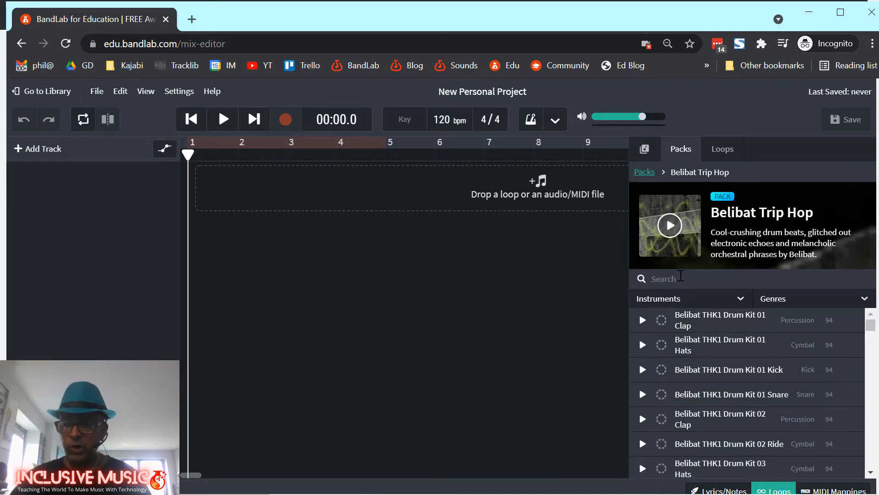
click(660, 300)
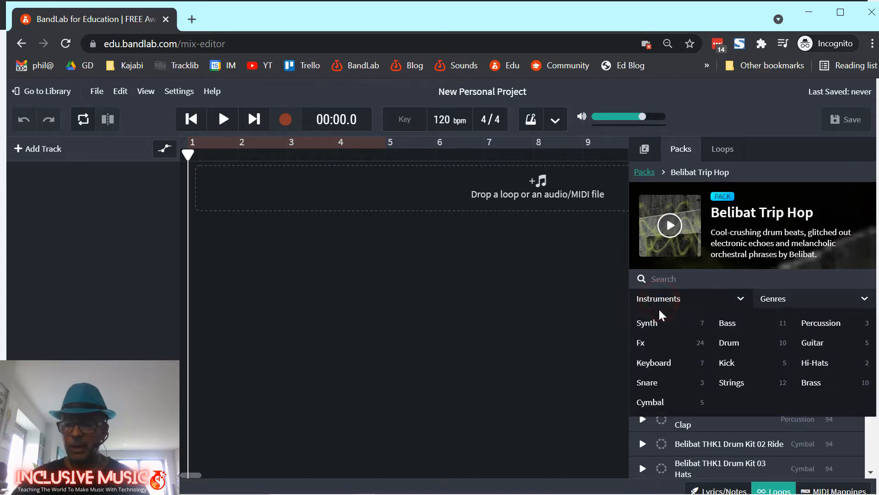
click(725, 345)
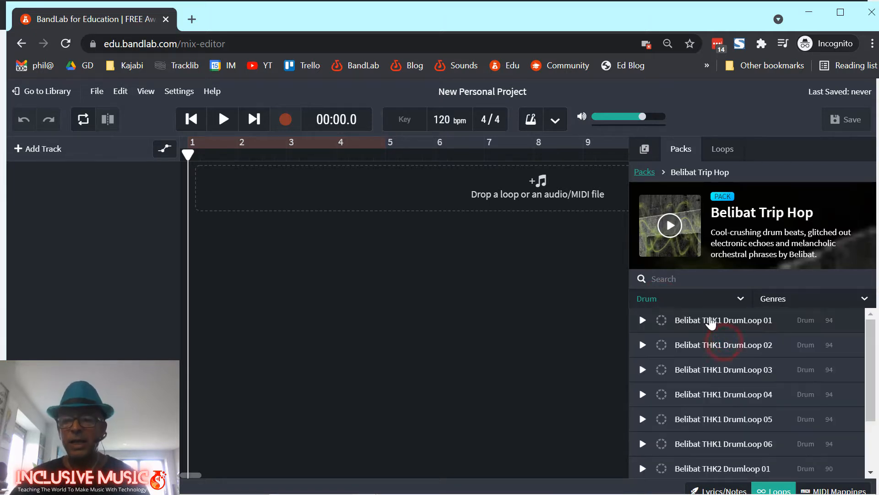
Preview Belibat THK1 DrumLoop 01 through 04, then stop the preview.
click(642, 320)
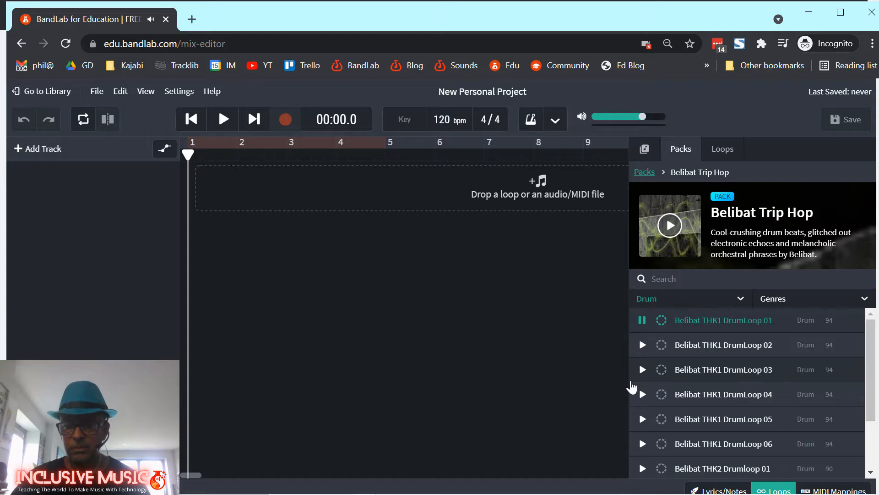
click(714, 345)
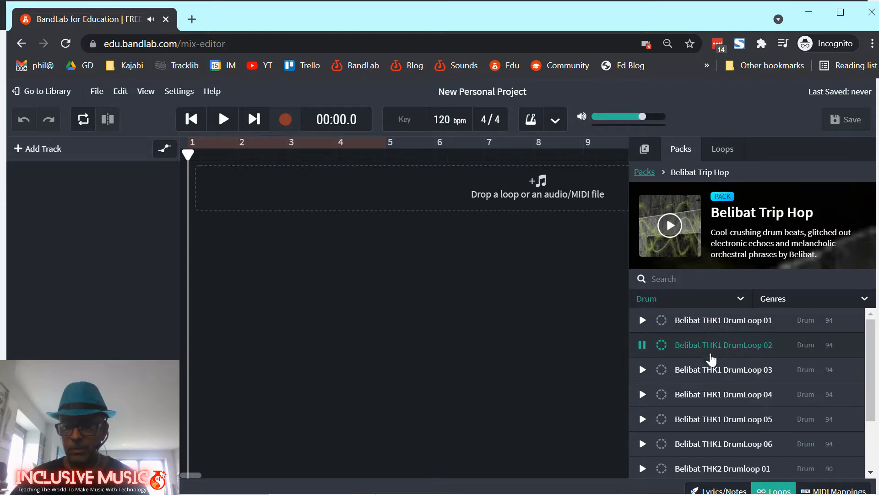
click(710, 369)
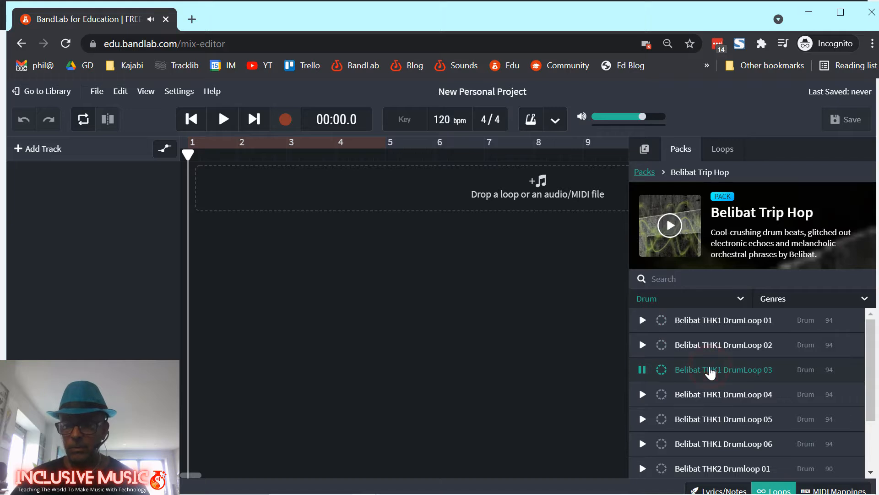
click(709, 395)
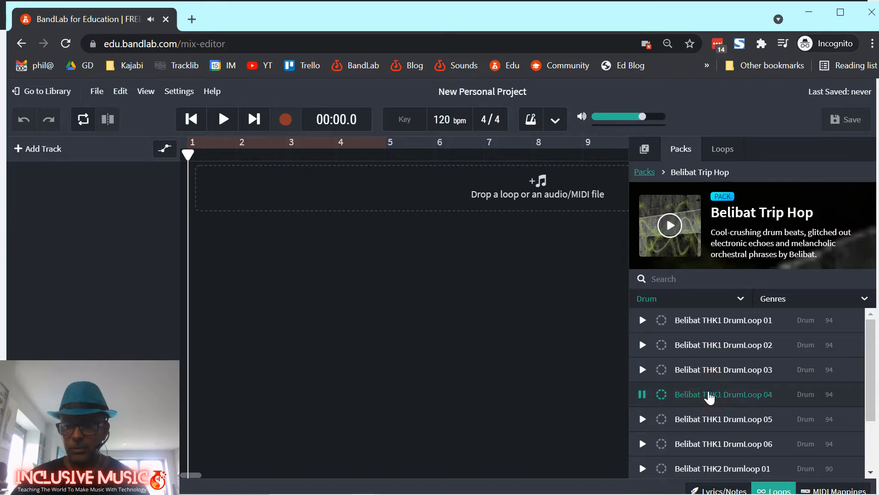
click(709, 394)
scroll(709, 396, down, 3)
mouse_move(870, 389)
mouse_down()
mouse_move(871, 401)
mouse_move(876, 375)
mouse_move(872, 401)
mouse_up()
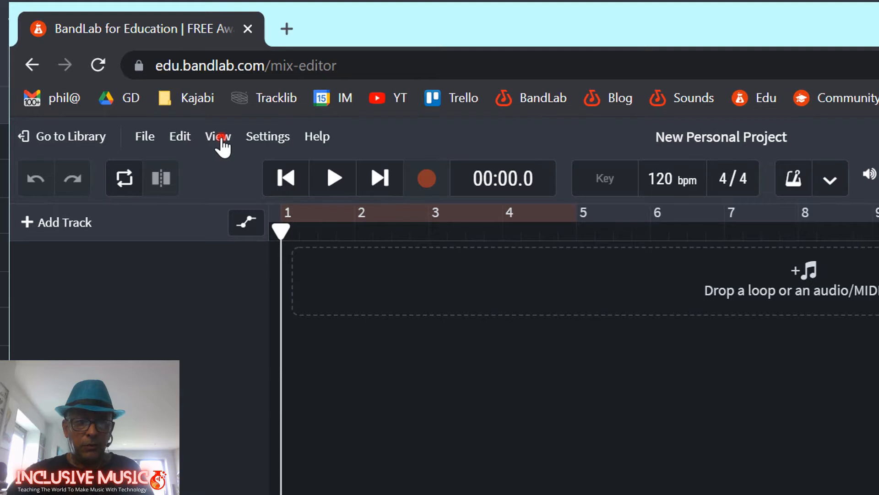
Keep Snap to Grid on and set the View grid size to 1/4.
click(222, 139)
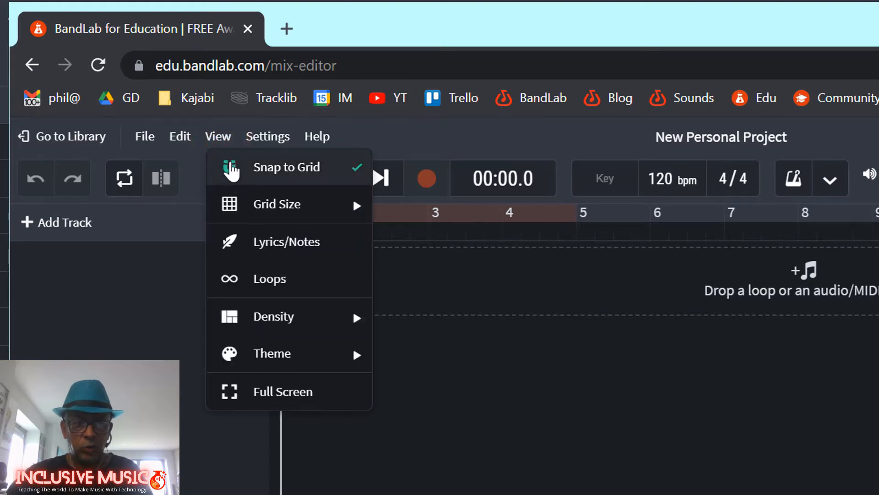
click(231, 166)
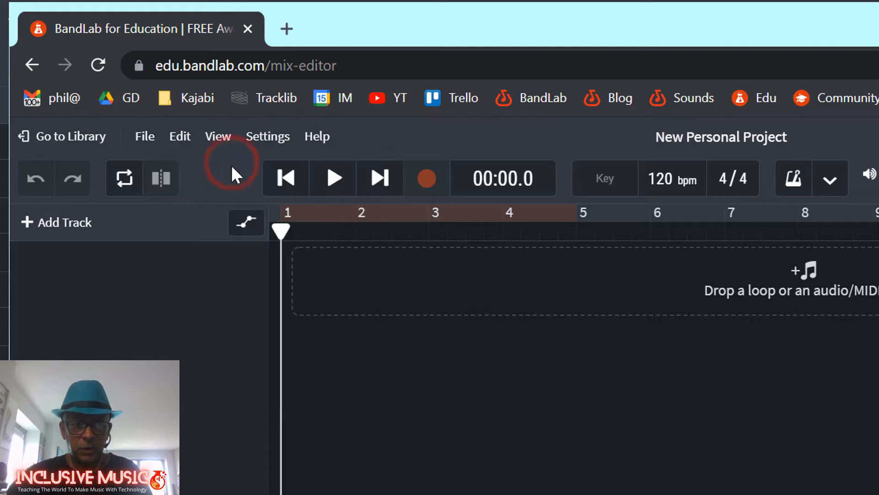
click(221, 137)
click(254, 170)
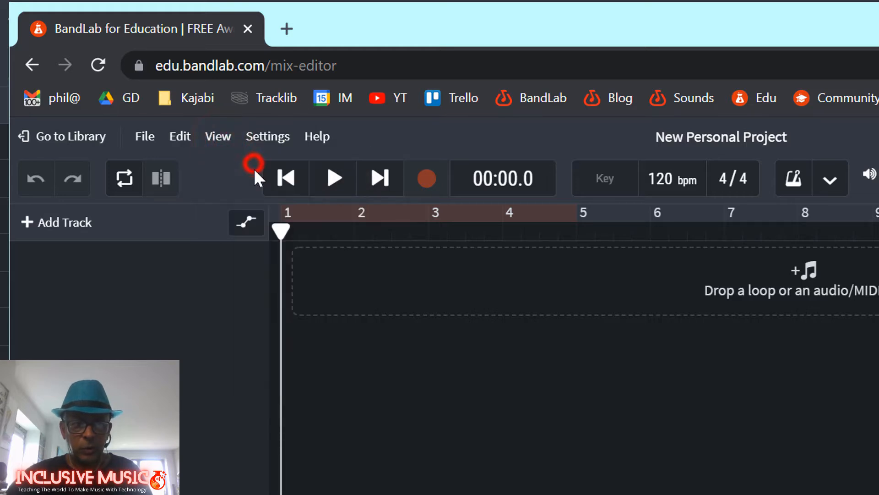
click(219, 140)
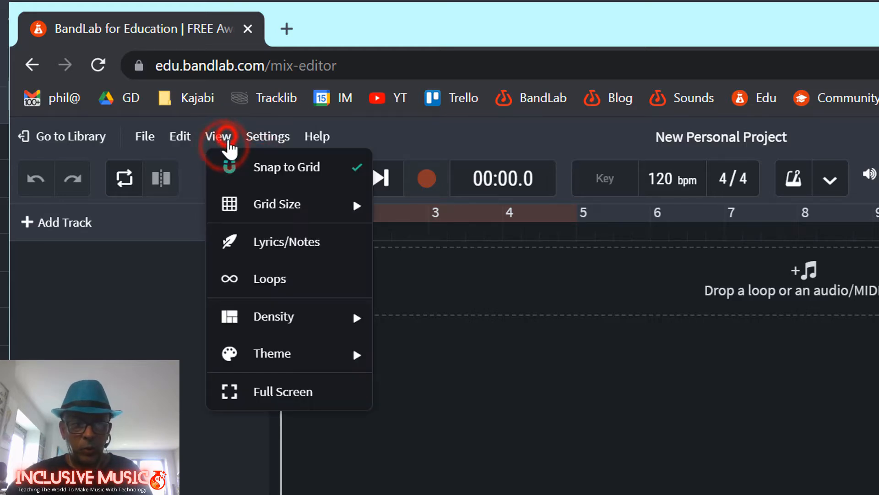
mouse_move(265, 208)
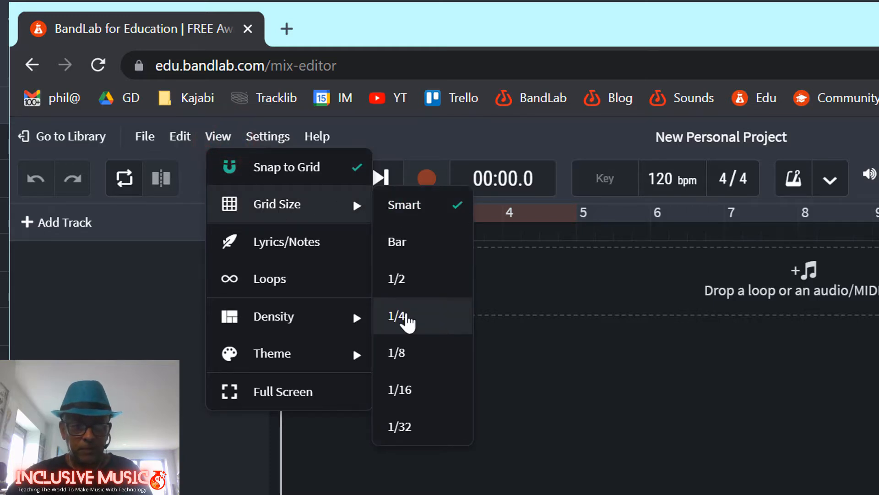
click(407, 317)
click(501, 369)
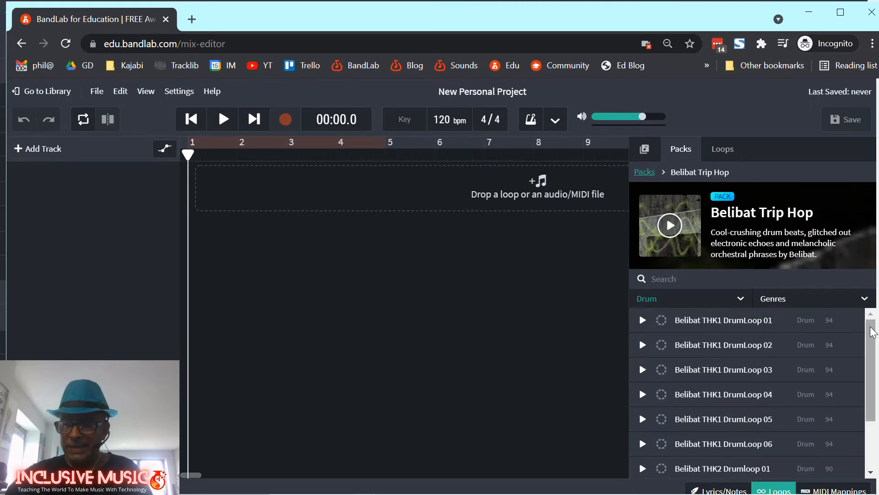
click(715, 321)
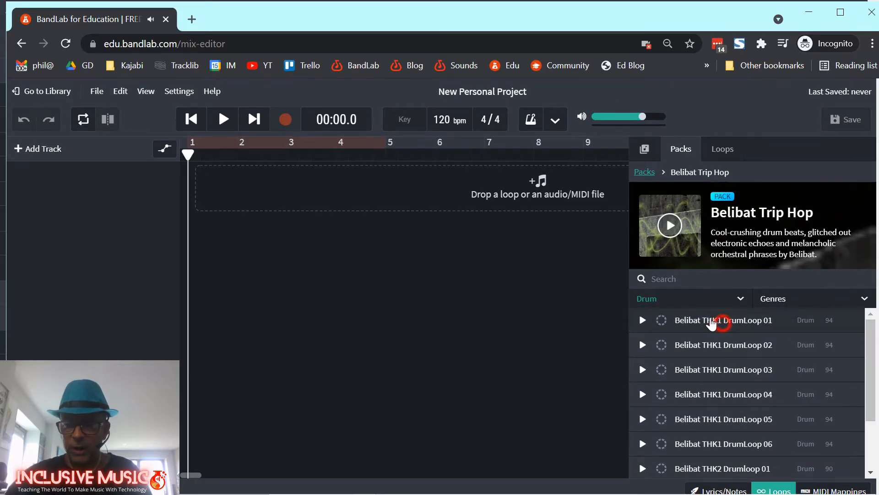
drag(711, 322, 285, 204)
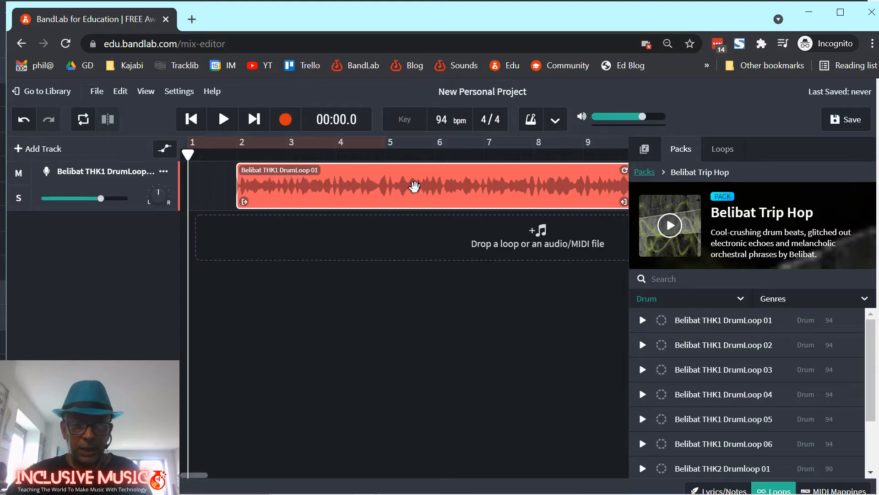
drag(415, 186, 359, 192)
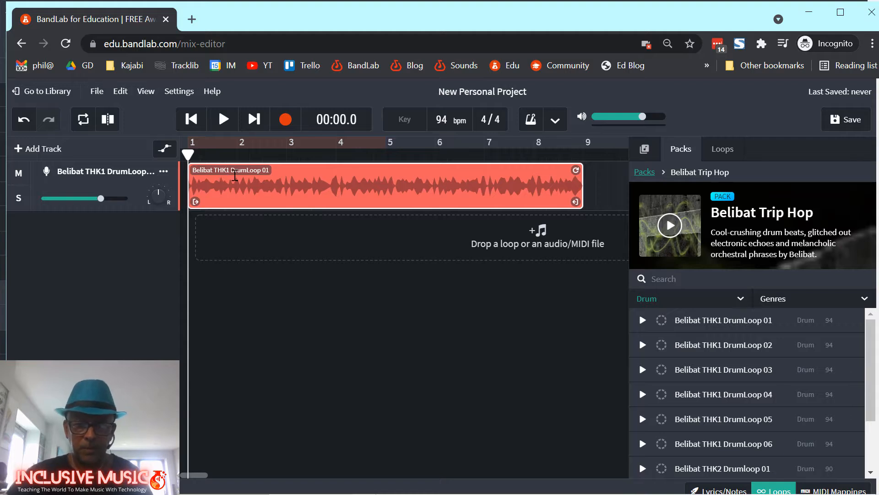
click(583, 154)
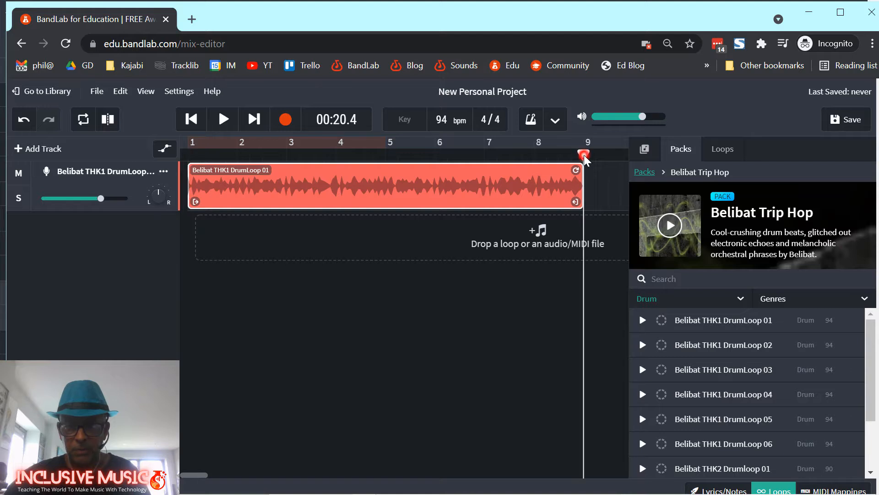
click(193, 158)
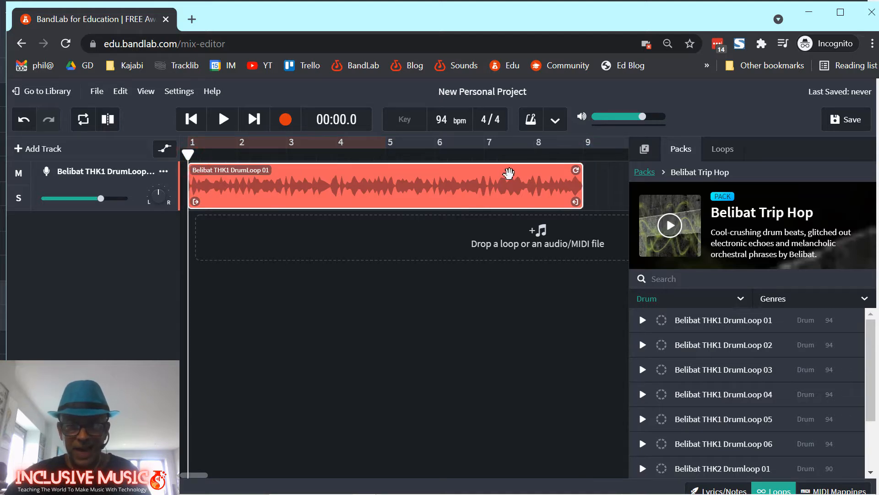
click(581, 157)
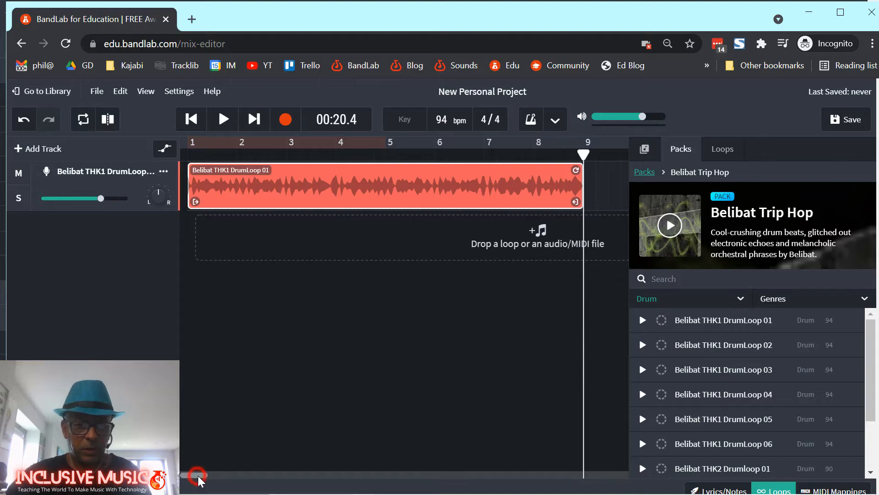
drag(198, 476, 202, 477)
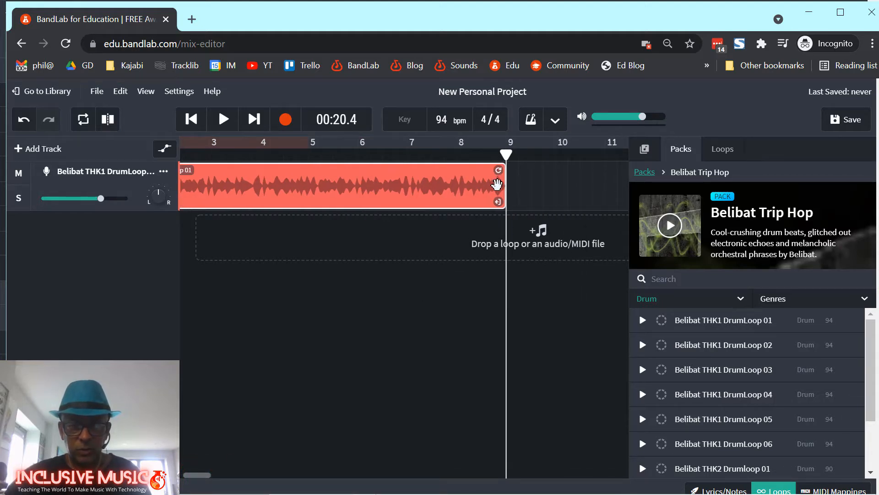
mouse_move(499, 170)
mouse_down()
mouse_move(601, 170)
mouse_move(505, 179)
mouse_up()
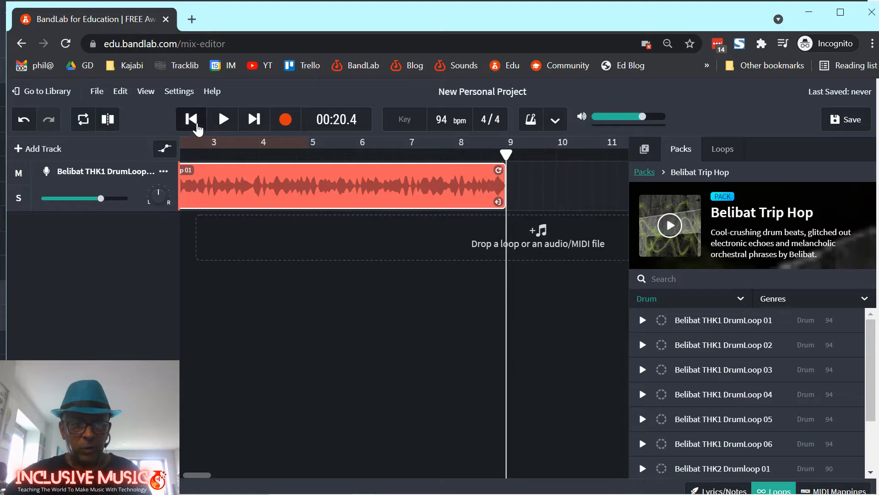
click(192, 119)
click(224, 123)
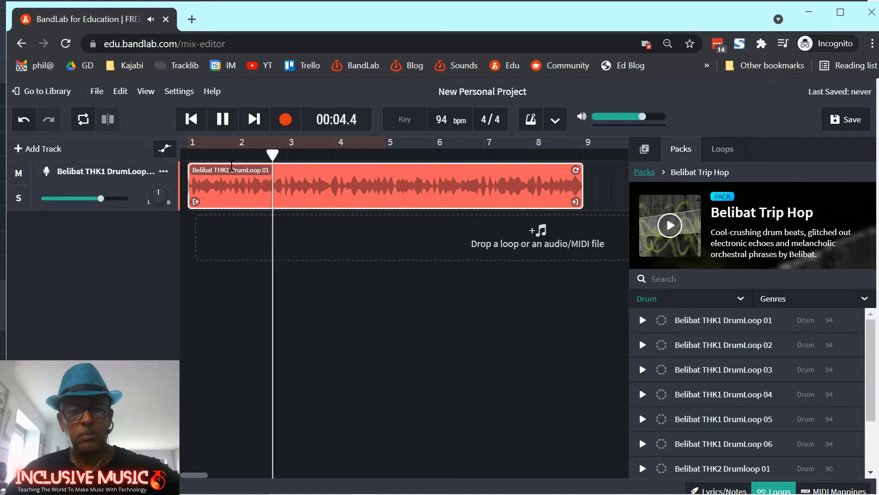
click(224, 120)
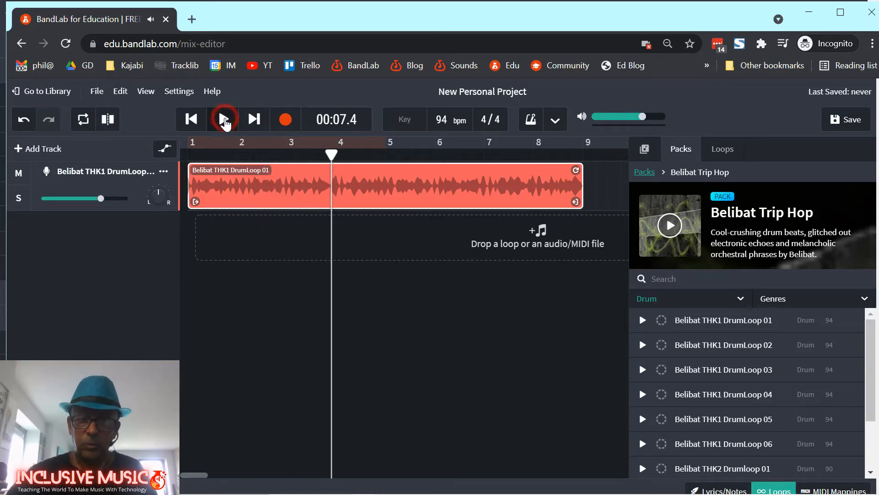
click(192, 120)
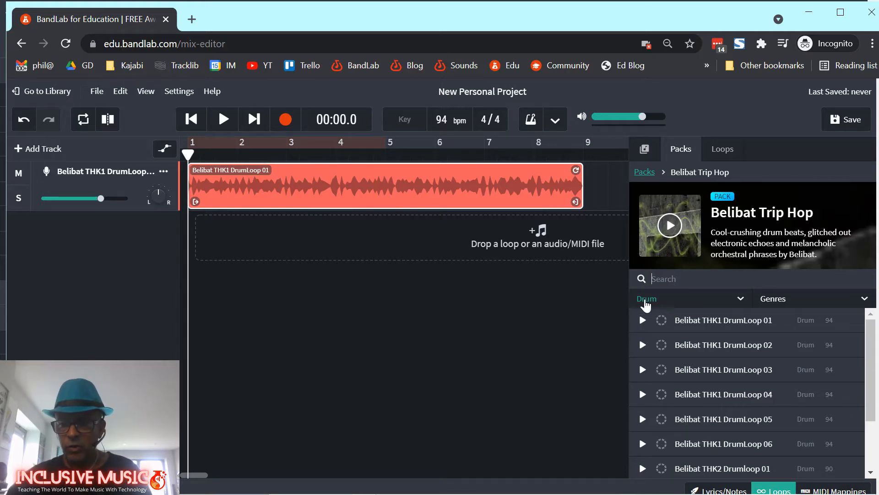
Filter loops to Bass, audition SynthBass 01, 03 and 04, and place SynthBass 04 on a new track at bar 1.
click(741, 299)
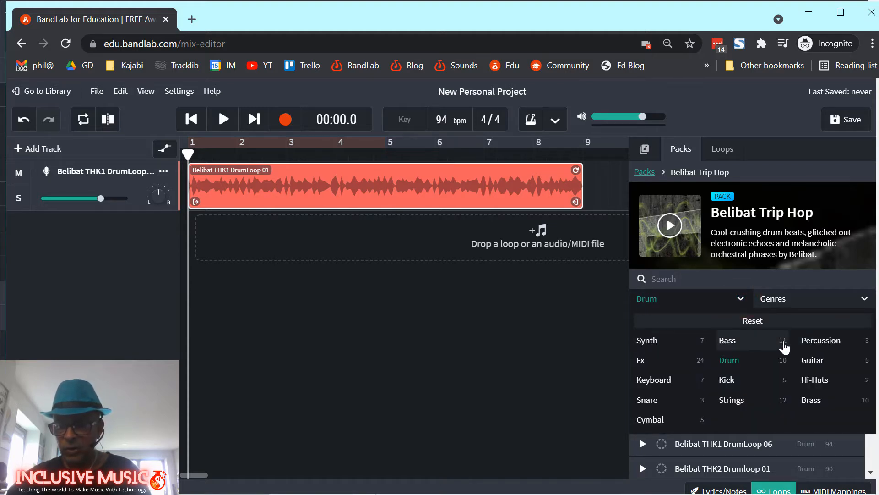
click(735, 342)
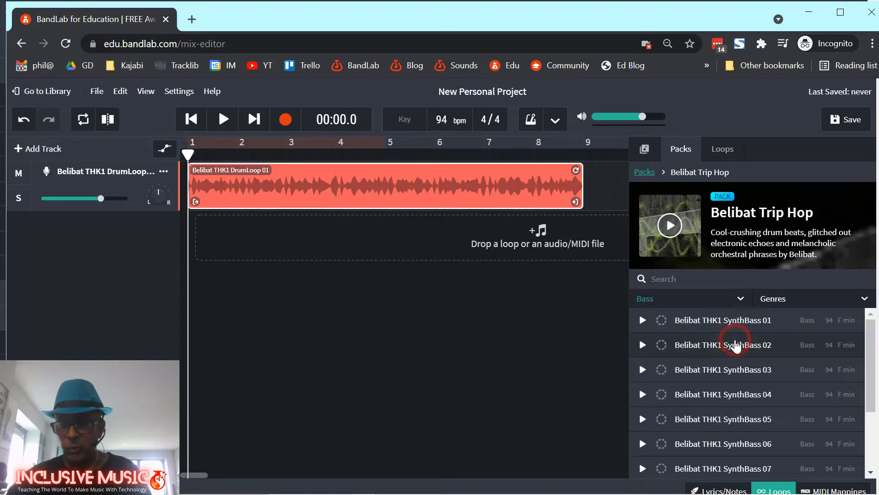
click(735, 322)
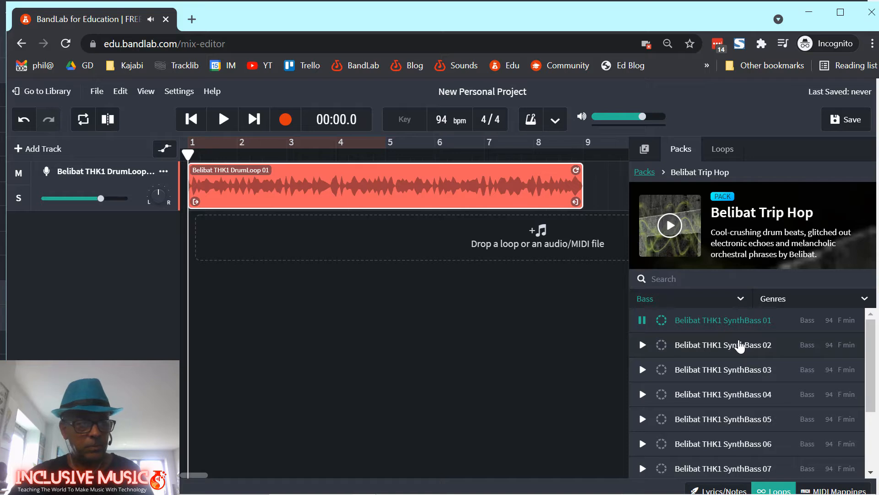
click(740, 369)
click(740, 393)
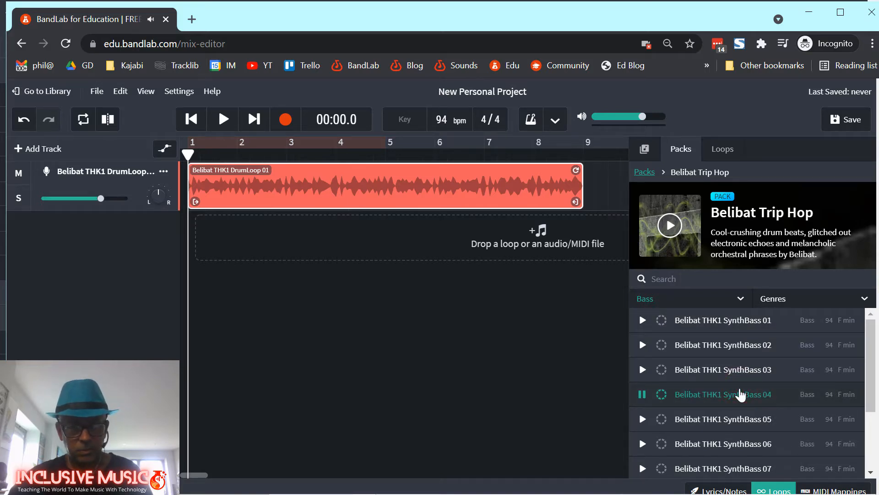
click(740, 394)
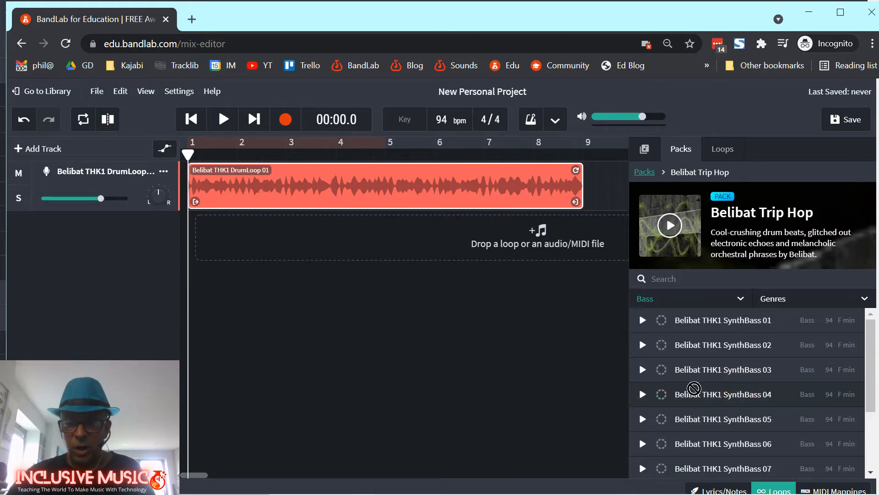
drag(699, 396, 327, 240)
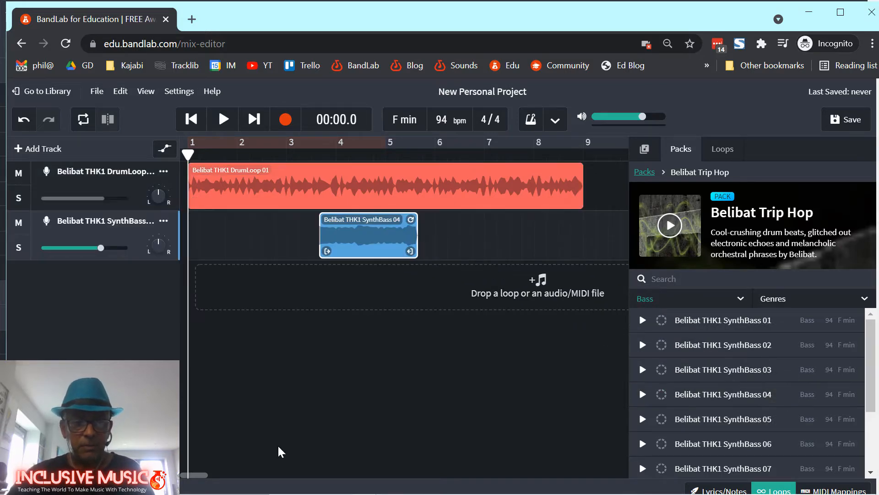
drag(389, 236, 259, 237)
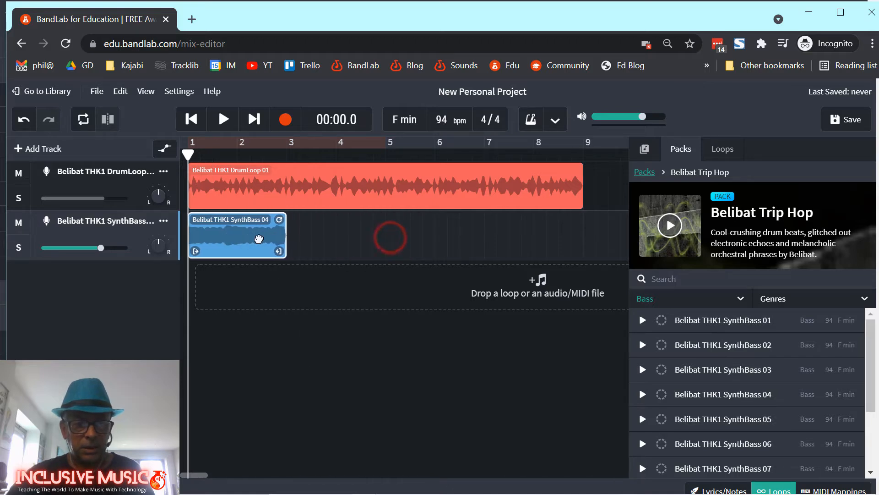
Loop the SynthBass 04 clip out to bar 9, play drums and bass together, then return to the start.
key(space)
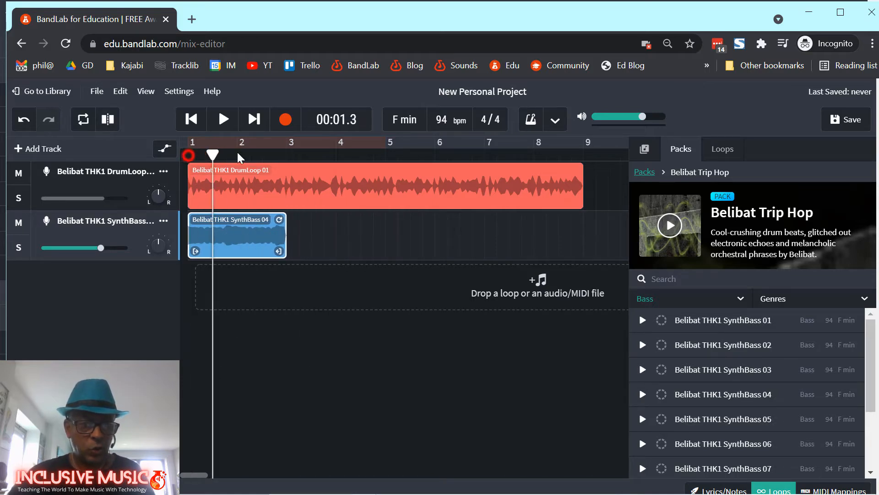
key(space)
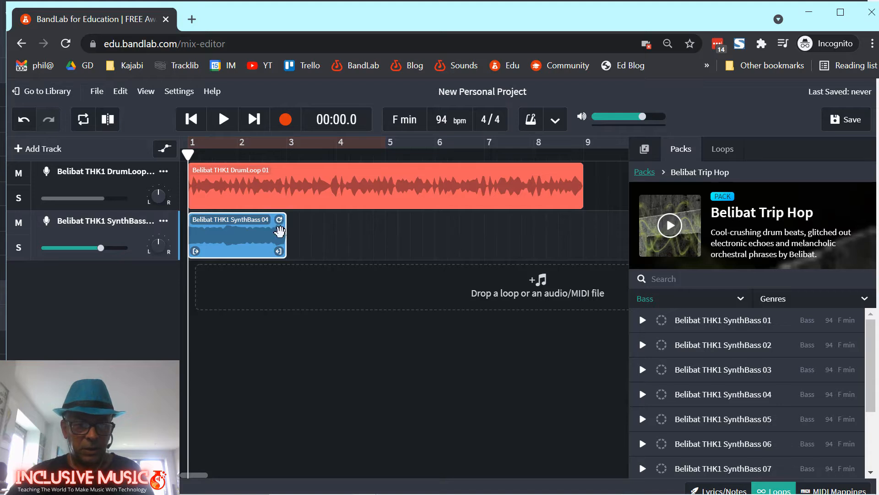
drag(280, 220, 575, 218)
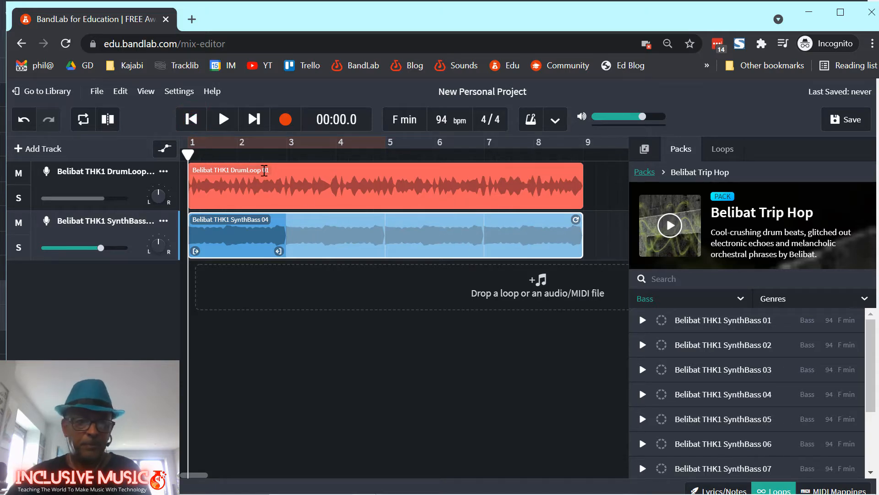
click(223, 119)
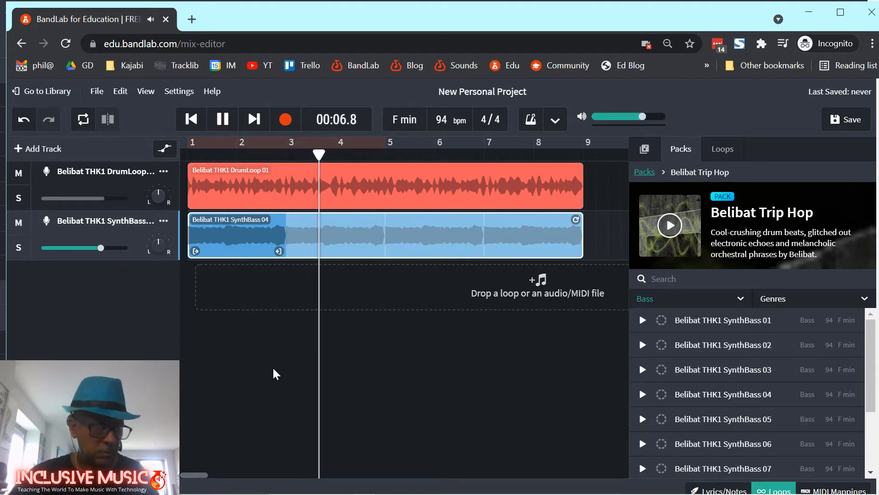
click(224, 120)
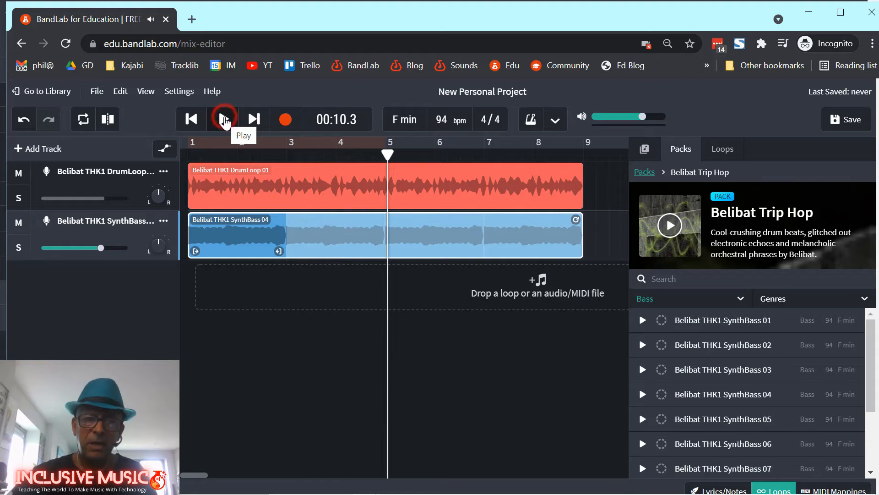
click(197, 123)
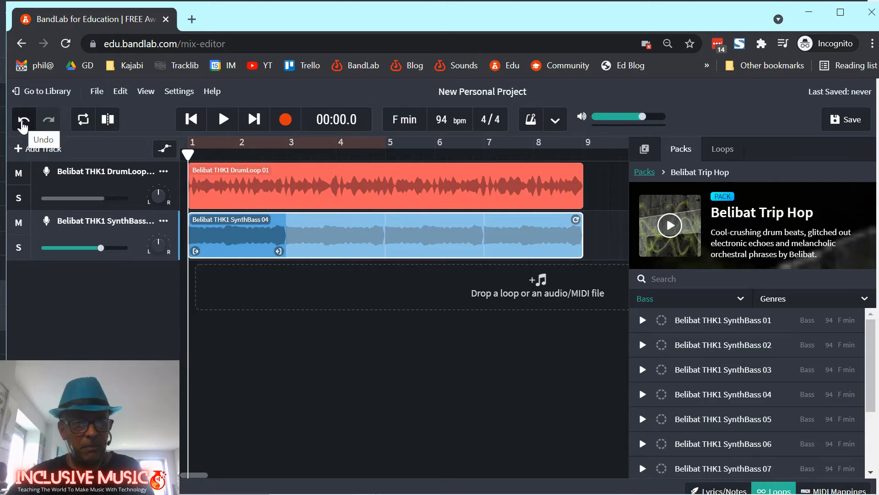
click(22, 123)
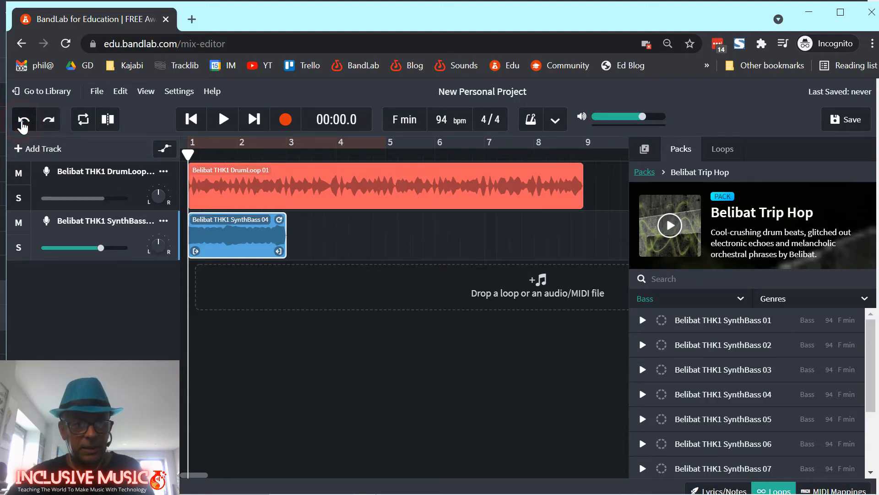
click(23, 122)
click(22, 123)
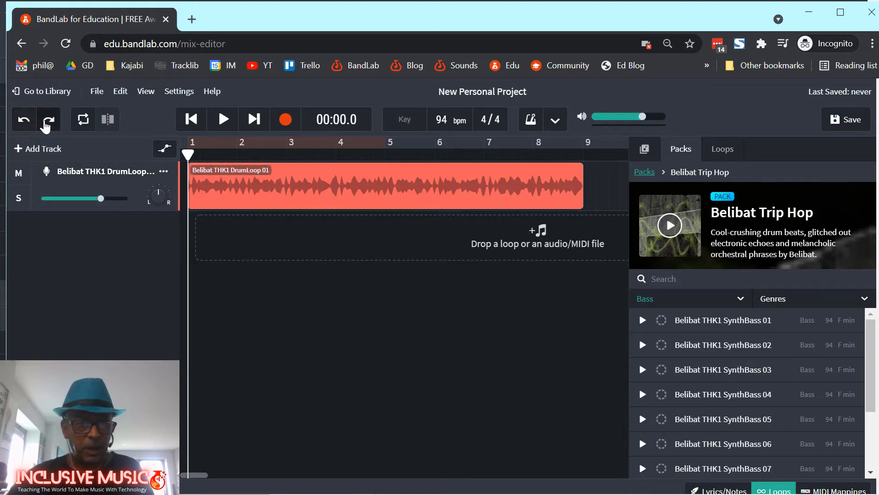
click(48, 121)
click(48, 121)
click(48, 122)
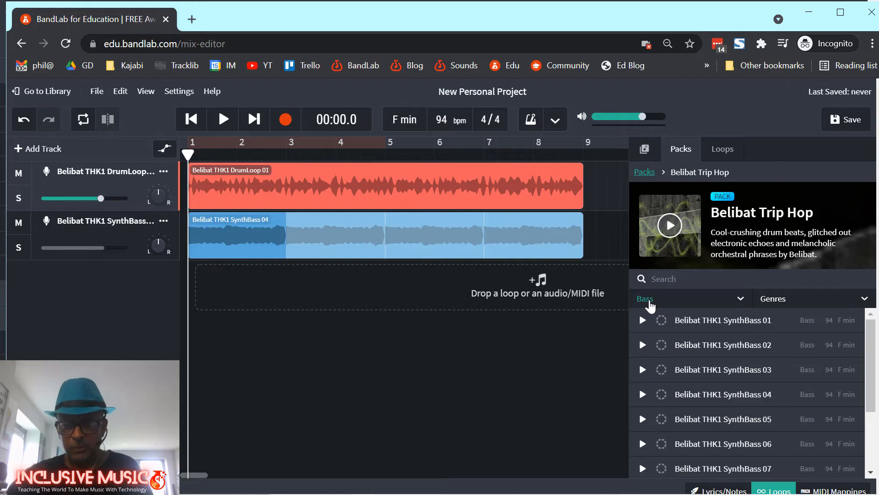
Add the Keyboard loop Belibat THK1 E-Piano 06 as a third track, sliding its clip toward bar 1.
click(650, 302)
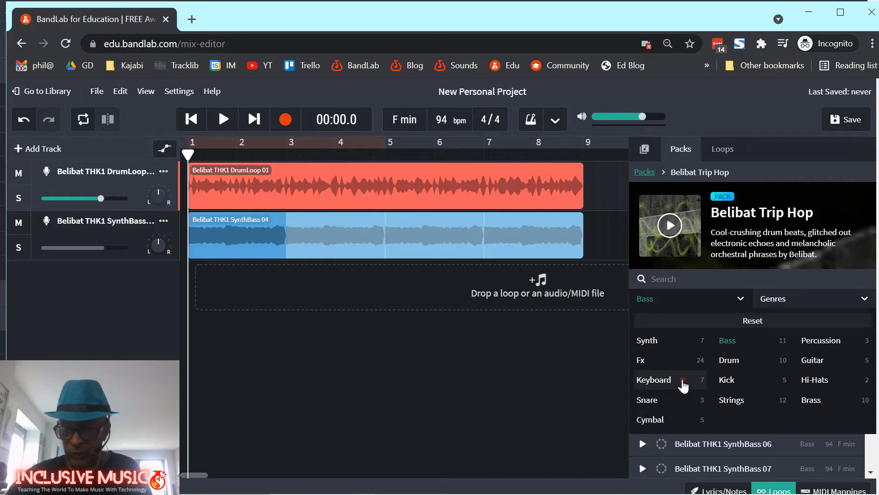
click(682, 383)
click(738, 442)
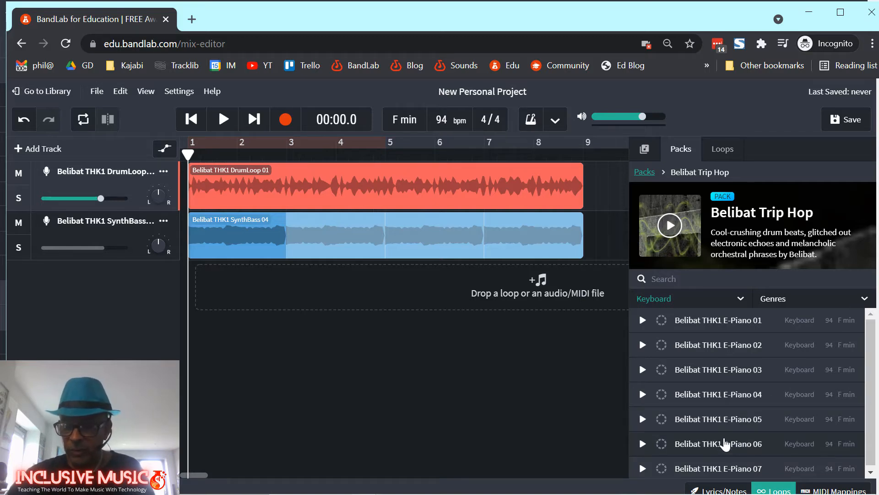
drag(713, 445, 286, 285)
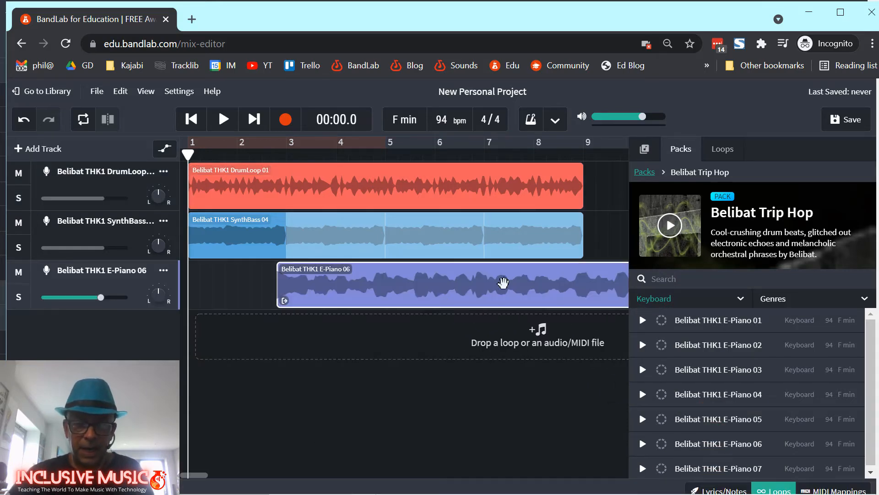
drag(540, 289, 450, 288)
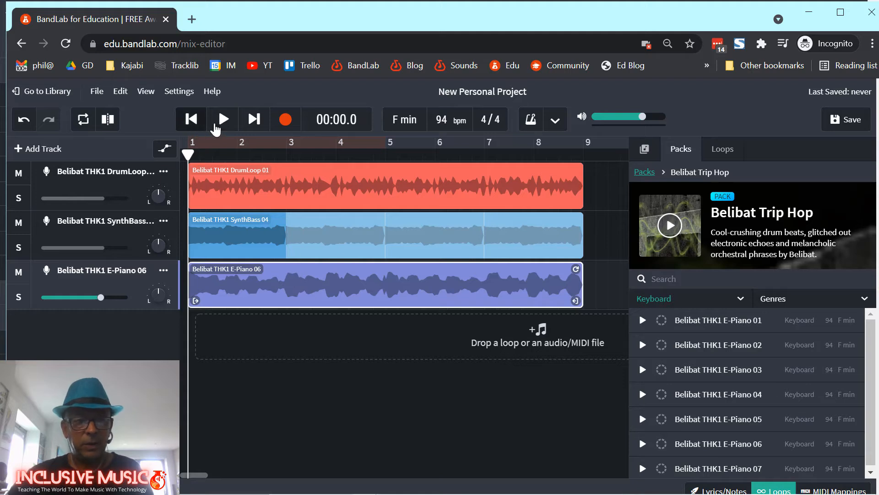
Play the drum, bass and E-Piano loops together, pausing at 00:10.3.
click(223, 120)
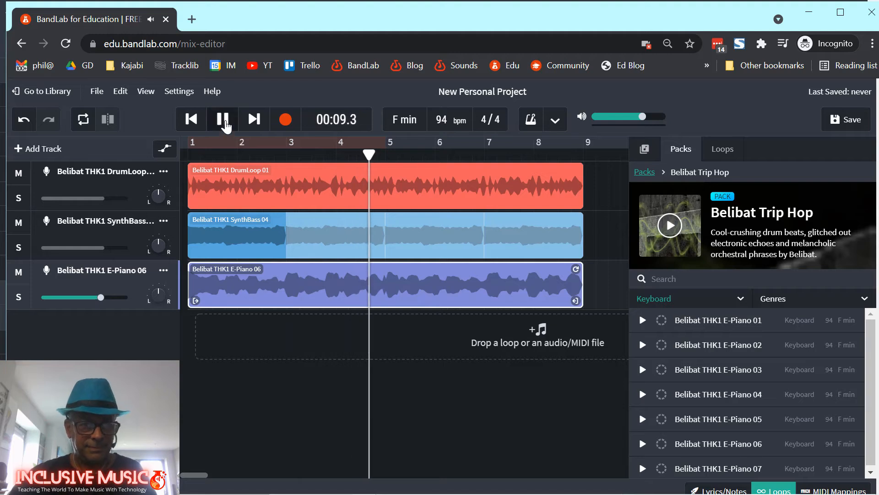
click(224, 120)
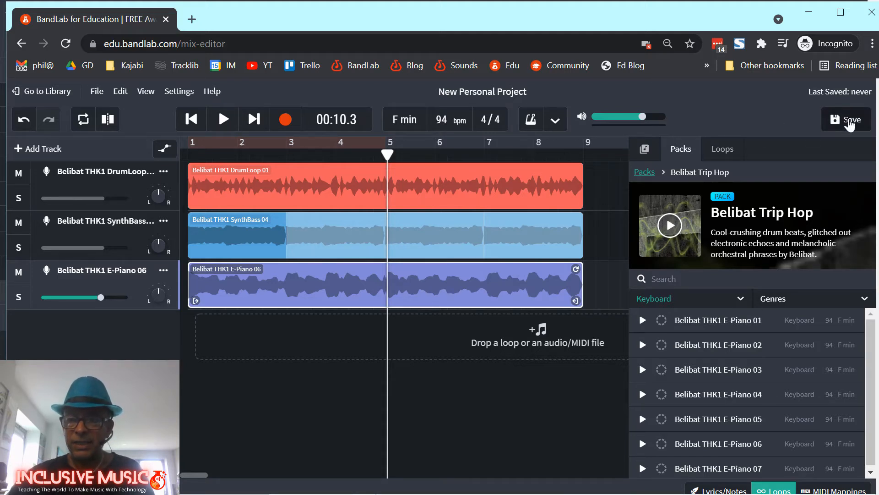
Save the New Personal Project so Last Saved reads 'Just now', then rewind to the beginning.
click(848, 123)
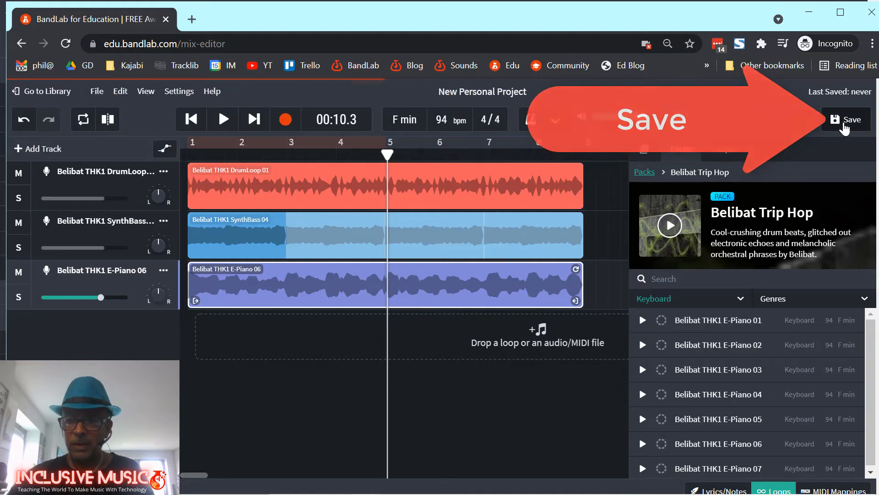
click(851, 124)
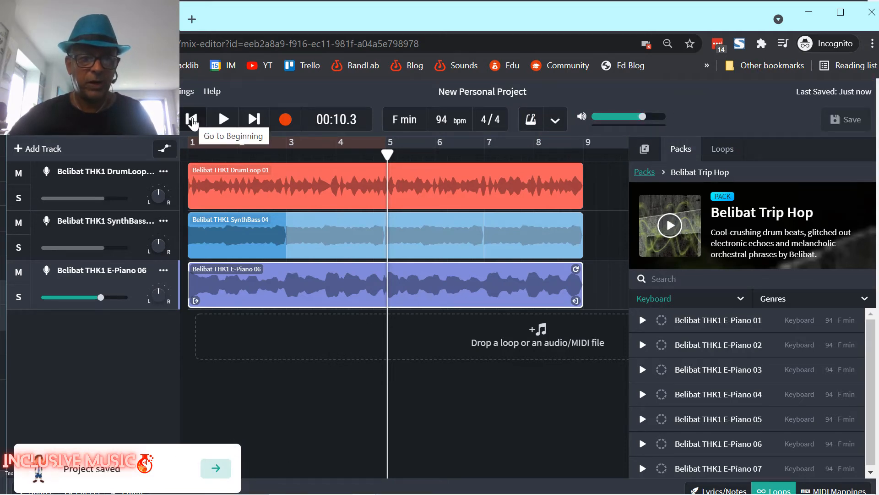
click(191, 120)
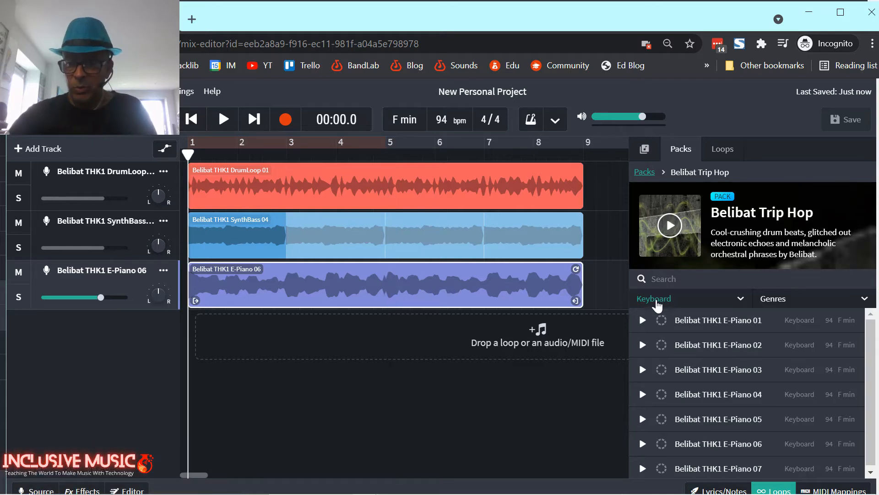
Filter loops to Guitar and add Belibat THK2 Guitar 01 as a fourth track starting at bar 1.
click(654, 300)
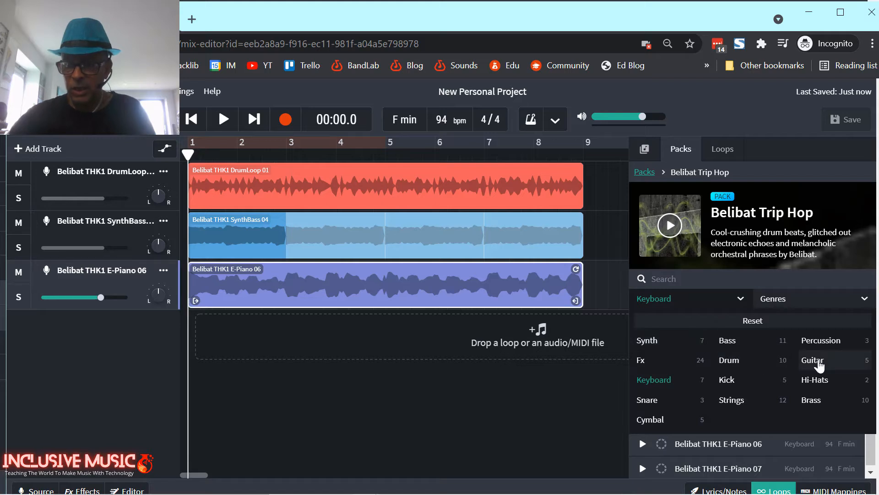
click(819, 364)
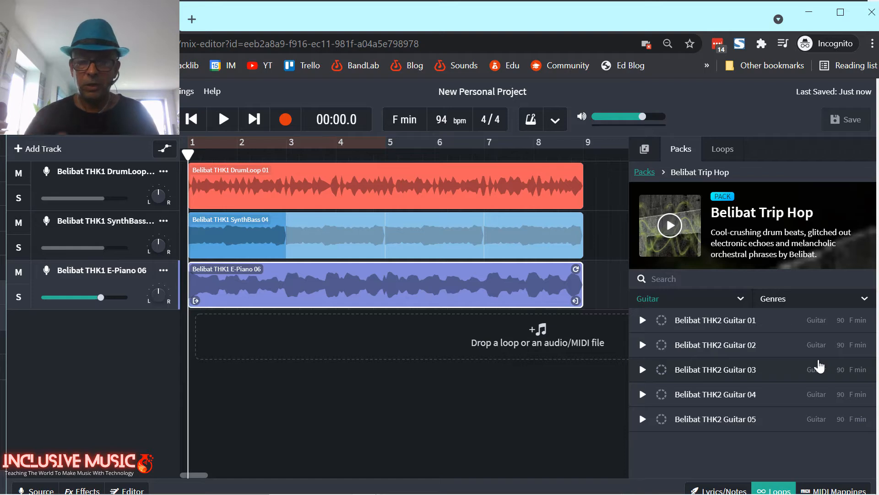
click(728, 325)
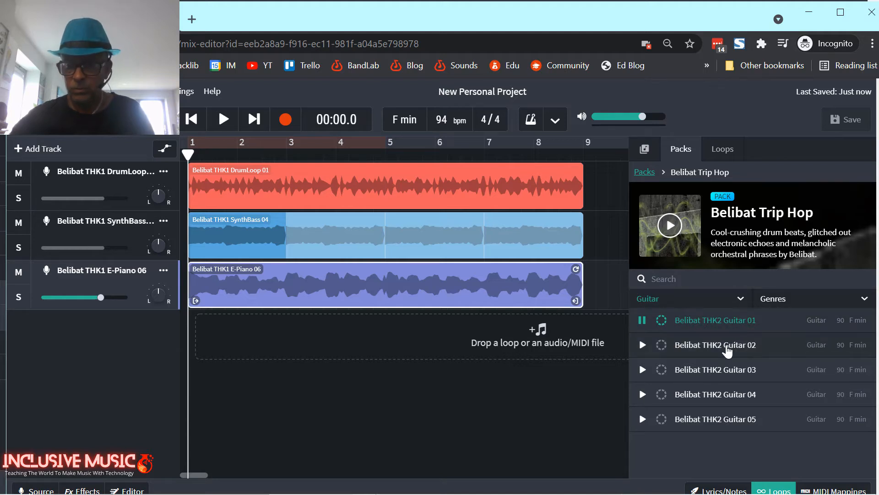
click(725, 321)
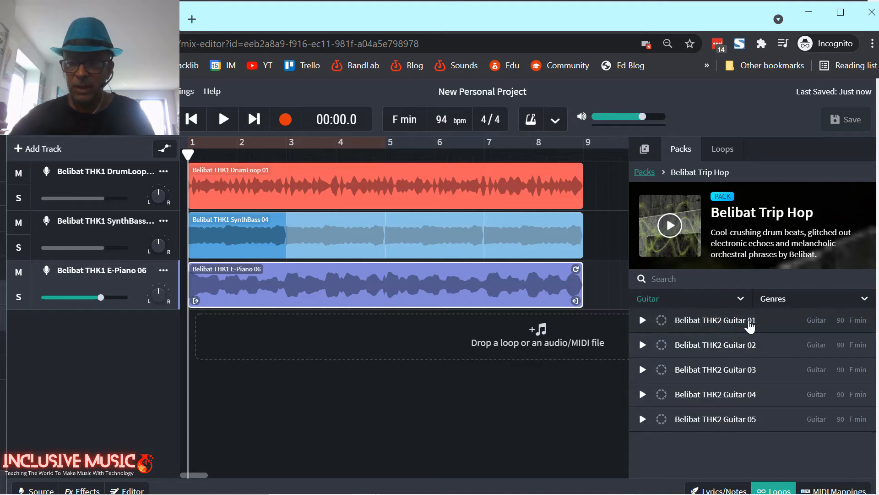
drag(741, 323, 298, 334)
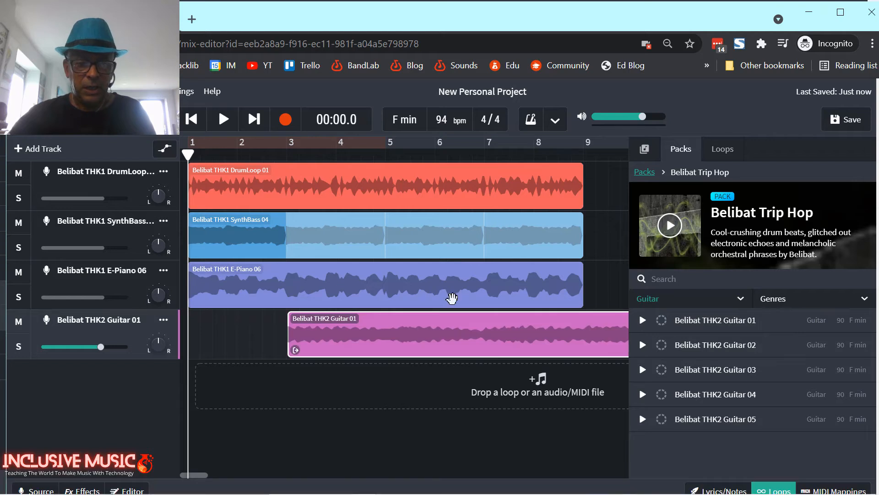
drag(467, 339, 368, 343)
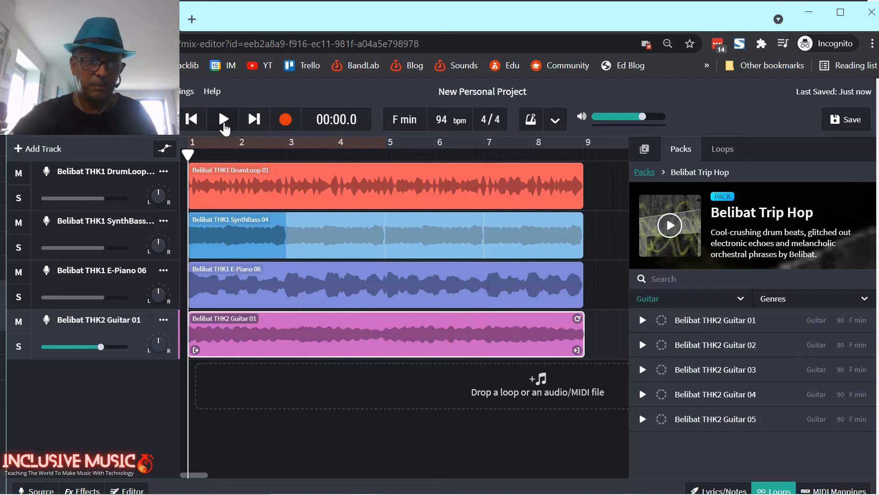
Play all four loops through to bar 9, then save the project.
click(223, 122)
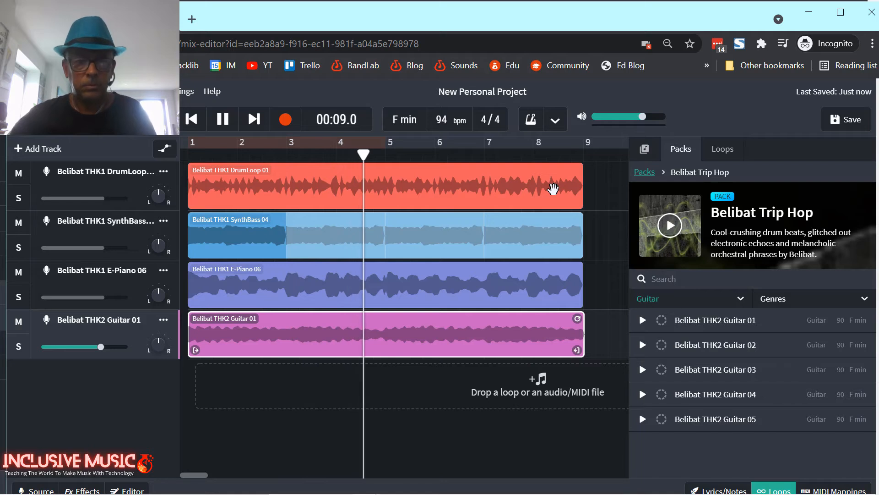
click(223, 126)
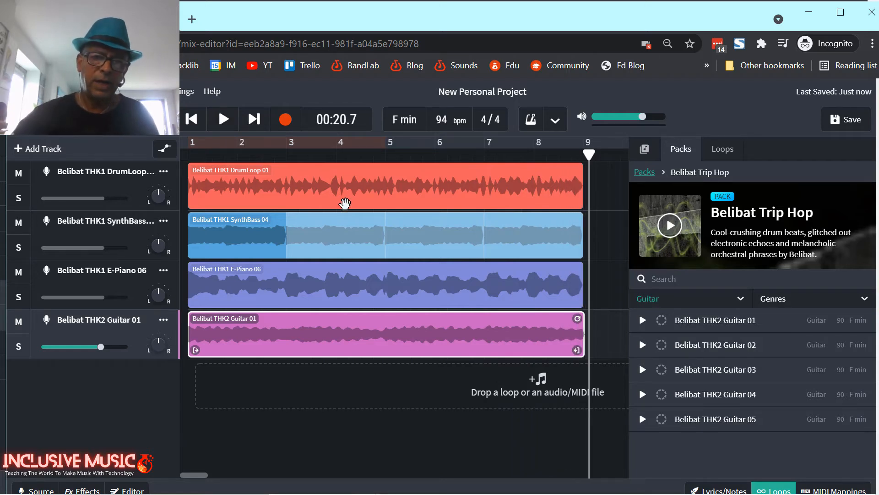
click(837, 122)
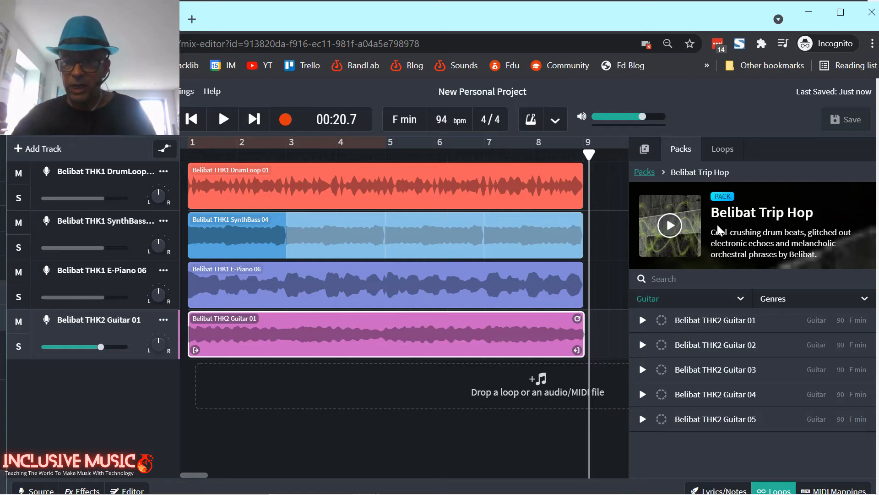
Hide the loop browser, zoom out to show bars up to 21, and return the playhead to bar 1.
click(774, 490)
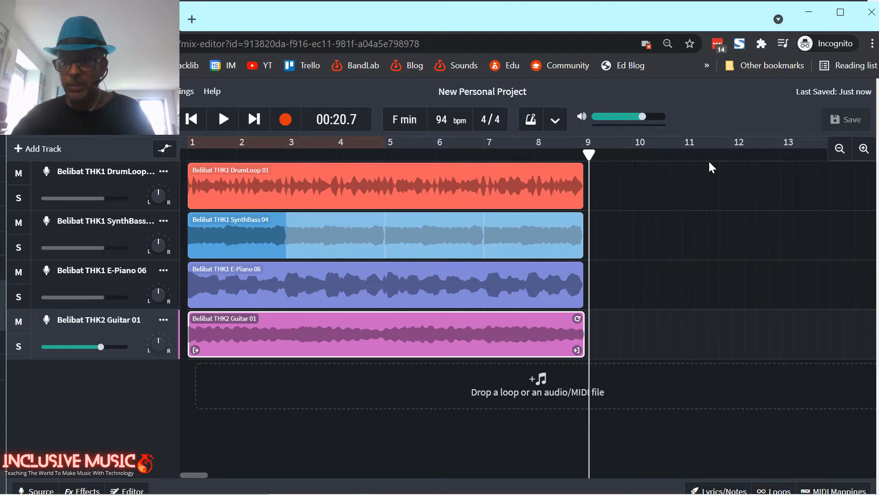
click(839, 150)
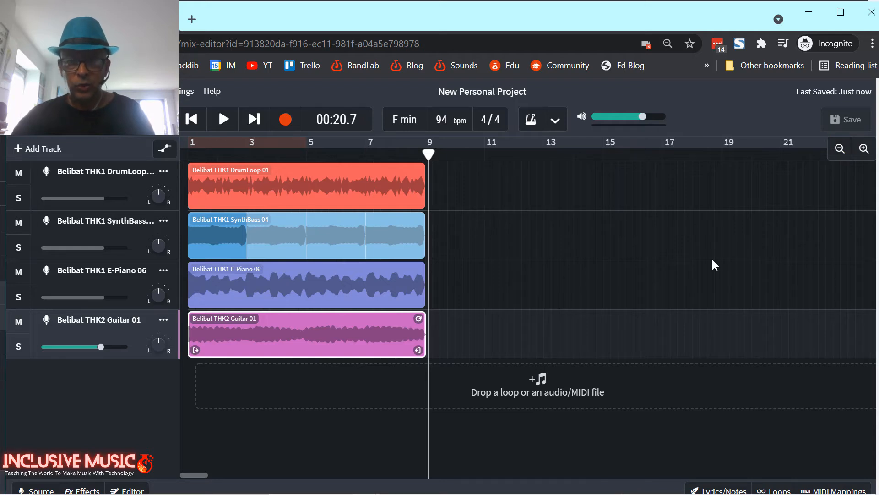
click(425, 154)
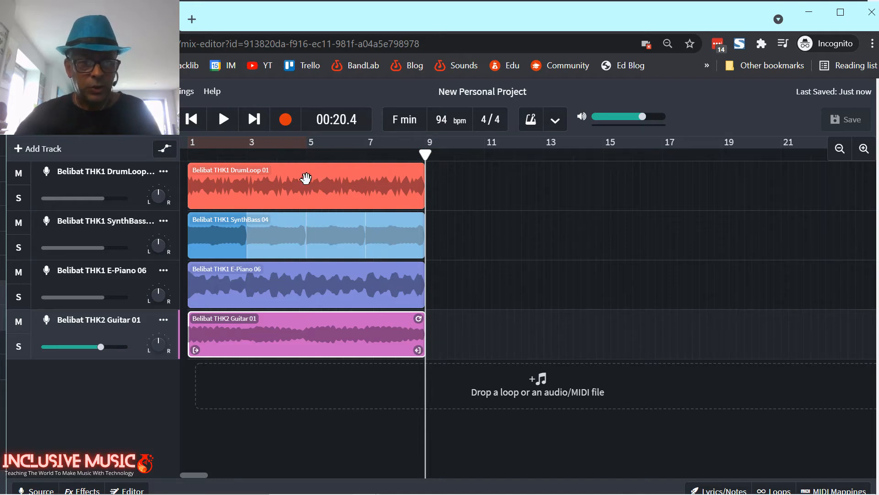
click(189, 152)
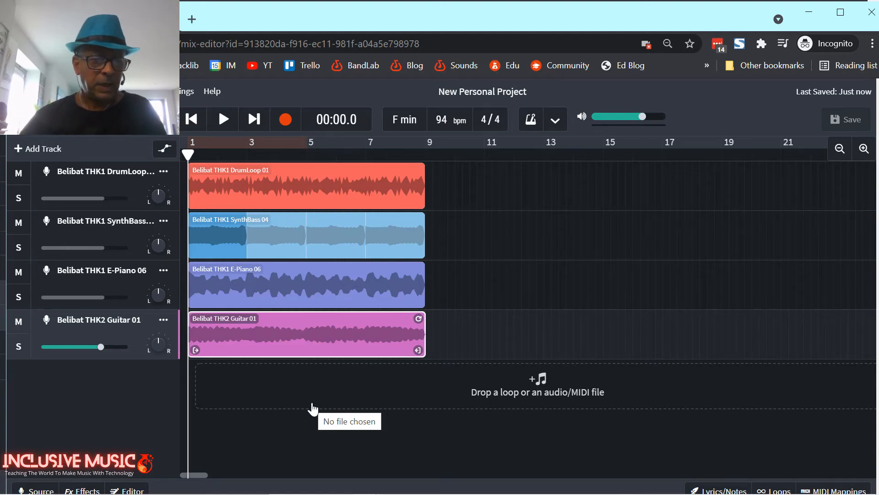
Solo the Guitar 01 track, play it alone, then unsolo it.
click(19, 348)
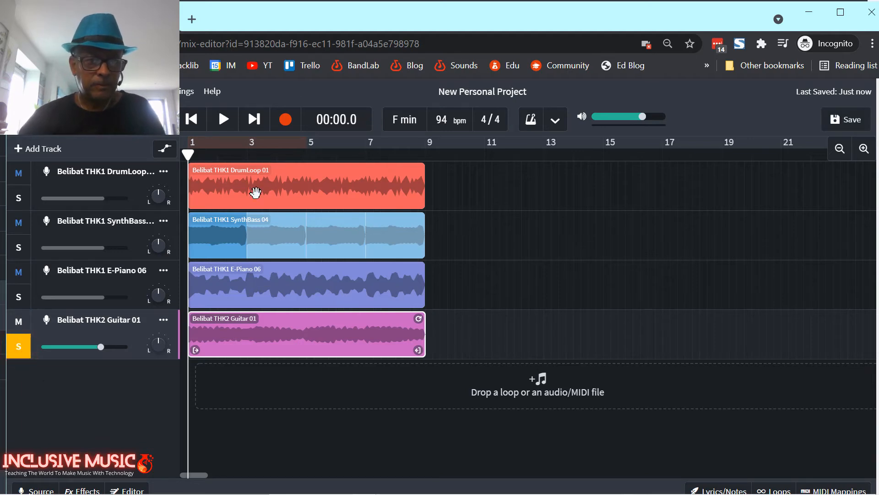
click(223, 119)
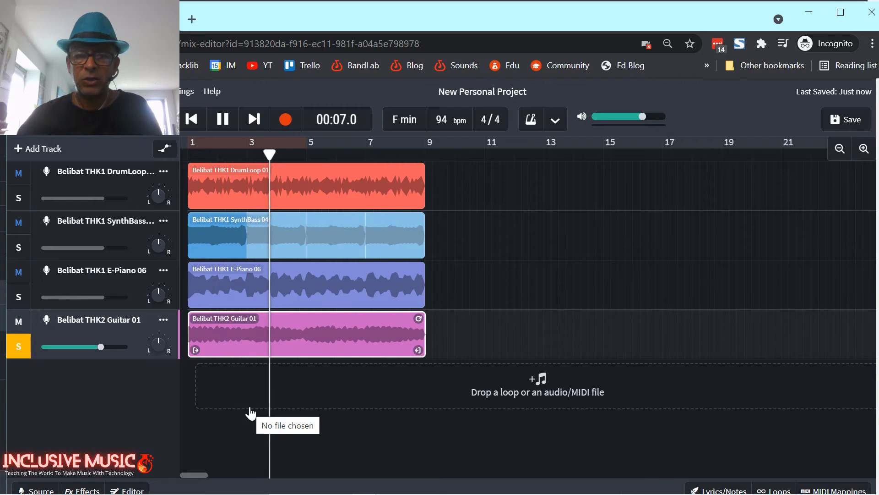
click(223, 120)
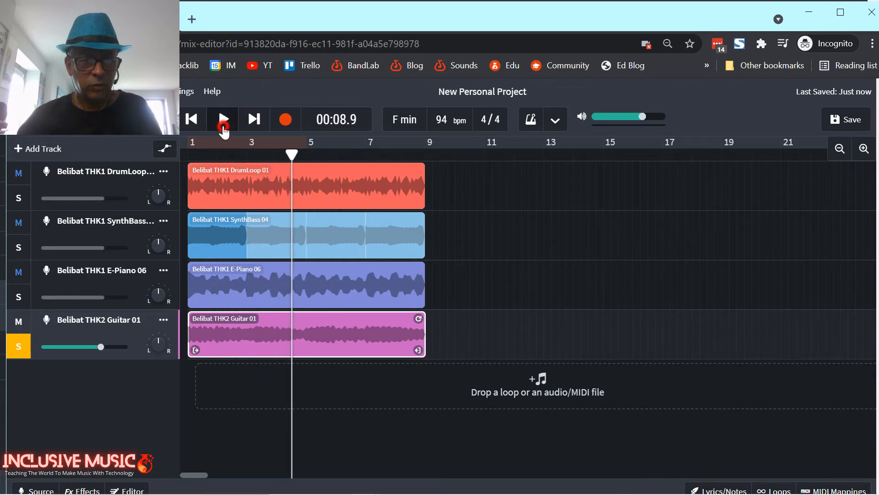
click(17, 350)
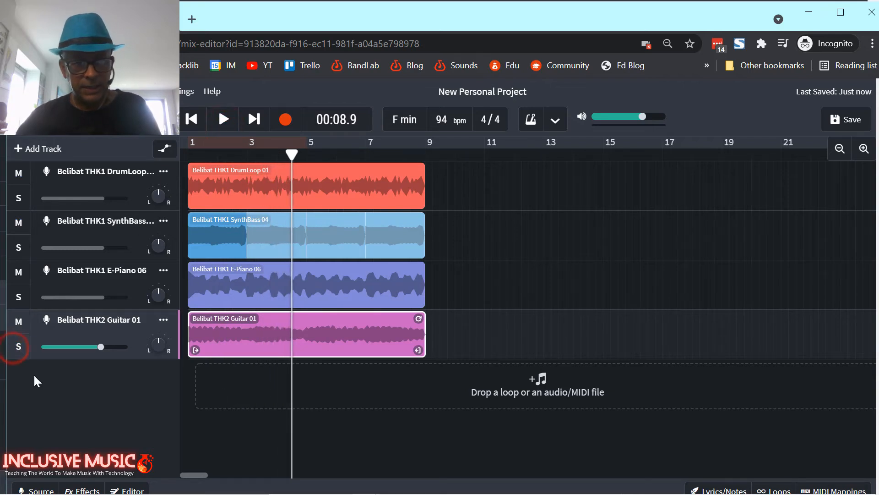
Solo the E-Piano 06 track, play it from the start, then unsolo it.
click(22, 298)
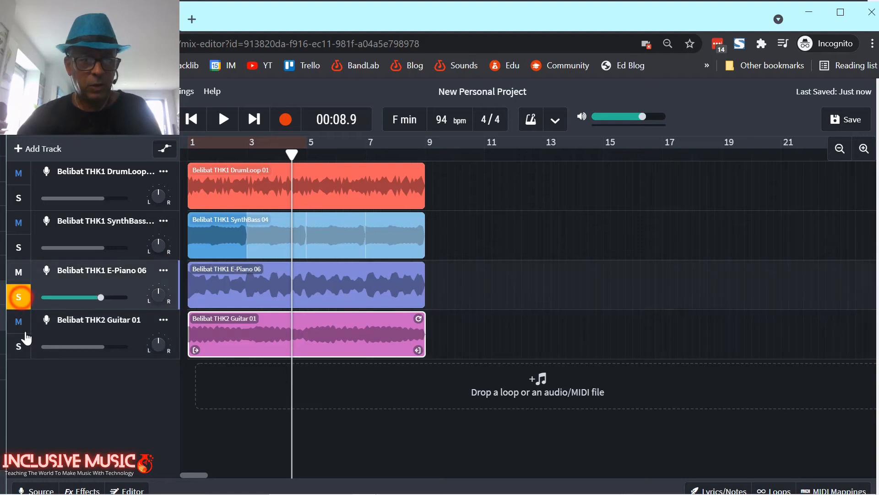
click(192, 120)
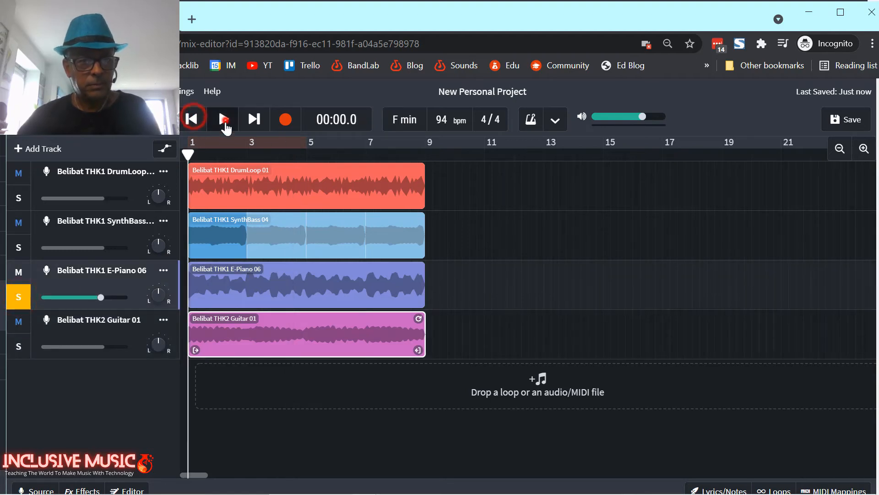
click(223, 120)
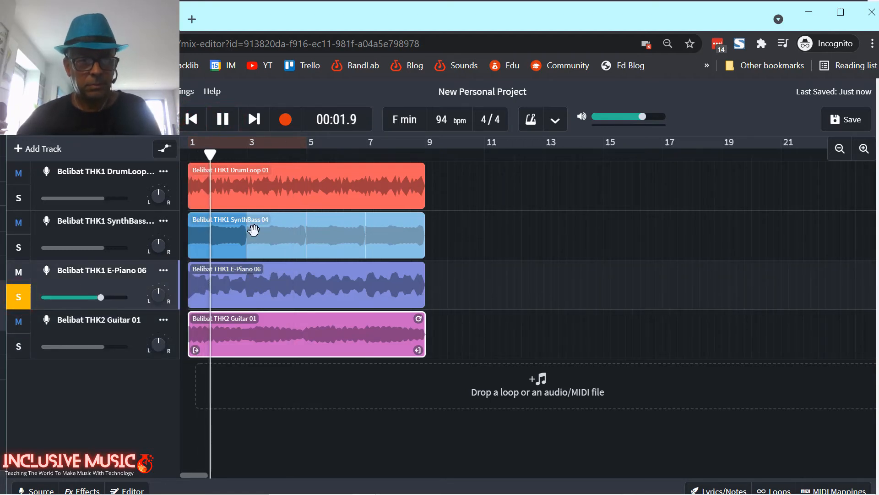
click(223, 121)
click(18, 296)
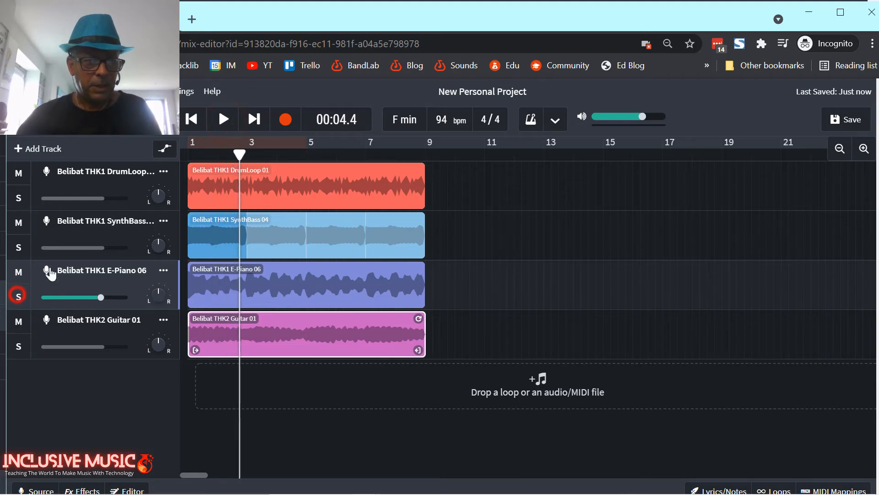
Solo the SynthBass track, play it from the start, then unsolo it.
click(19, 247)
click(191, 120)
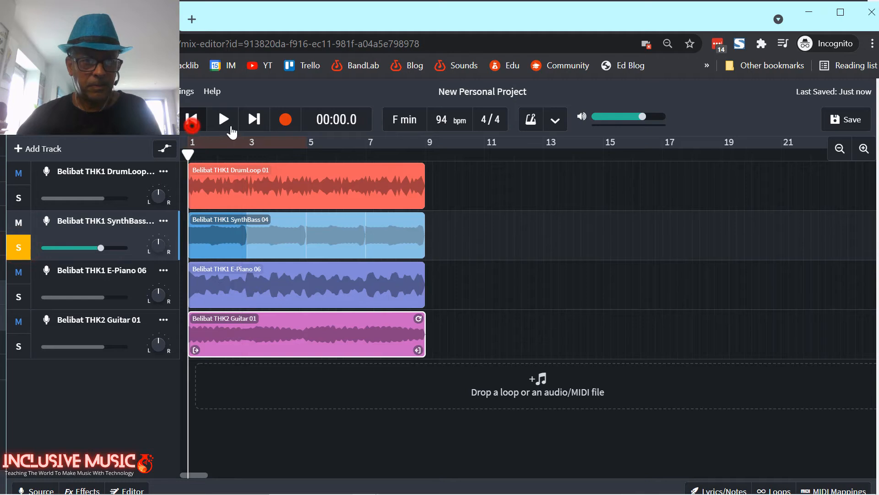
click(224, 121)
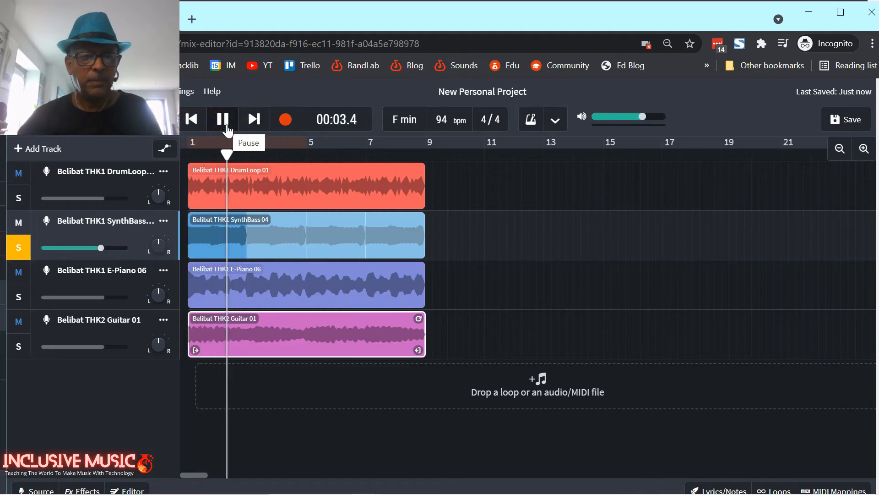
click(223, 120)
click(19, 247)
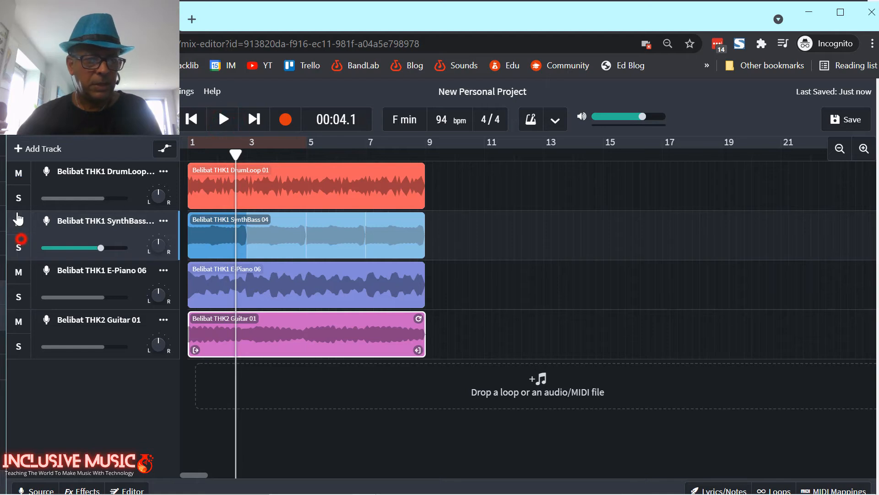
Solo and play the DrumLoop track, then rewind to 00:00.0 and take it out of solo.
click(18, 198)
click(191, 120)
click(223, 120)
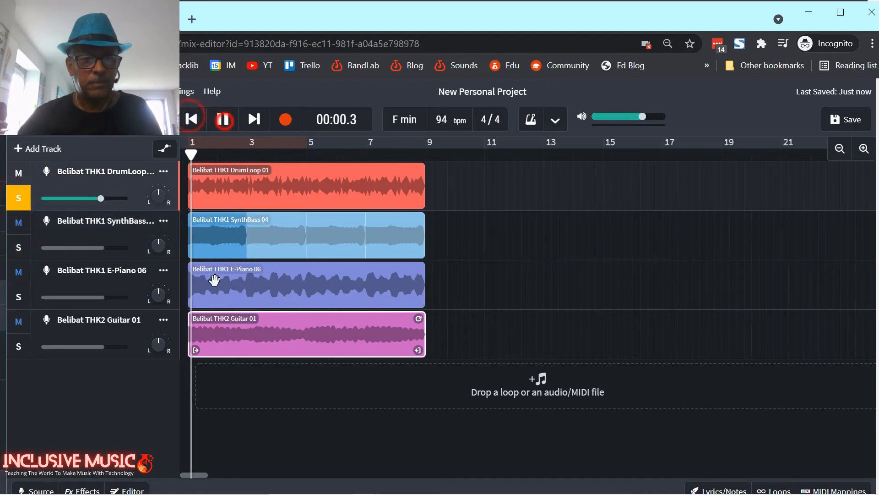
click(224, 122)
click(192, 120)
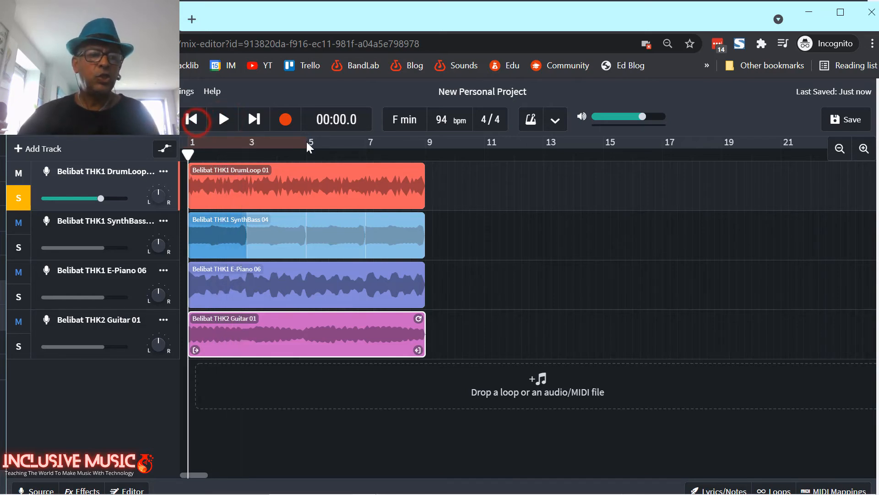
click(28, 199)
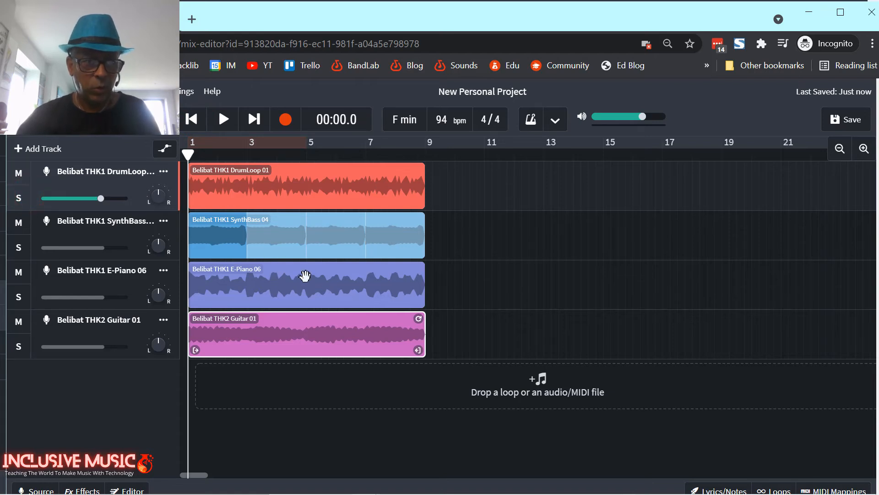
Loop the E-Piano 06 clip out to bar 21.
click(272, 282)
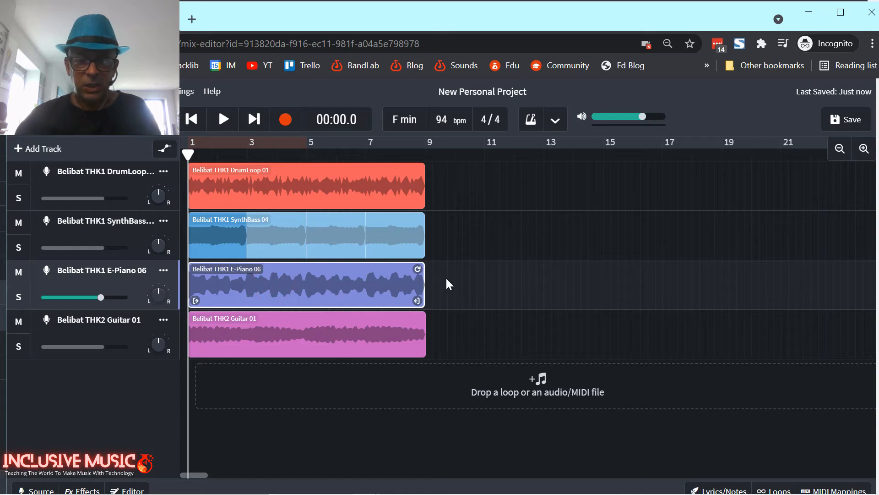
drag(419, 266, 775, 254)
click(780, 156)
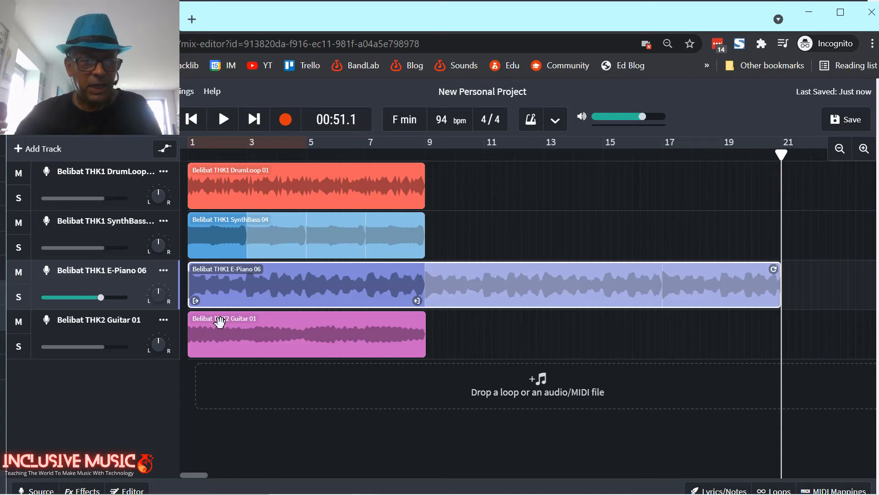
Move the SynthBass 04 clip to bars 5–13 and return the playhead to the start.
click(225, 236)
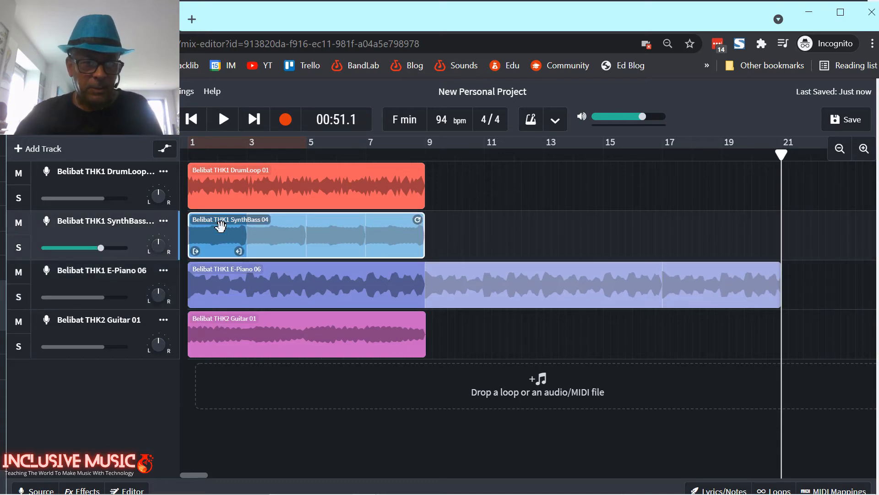
drag(204, 223, 324, 228)
click(187, 149)
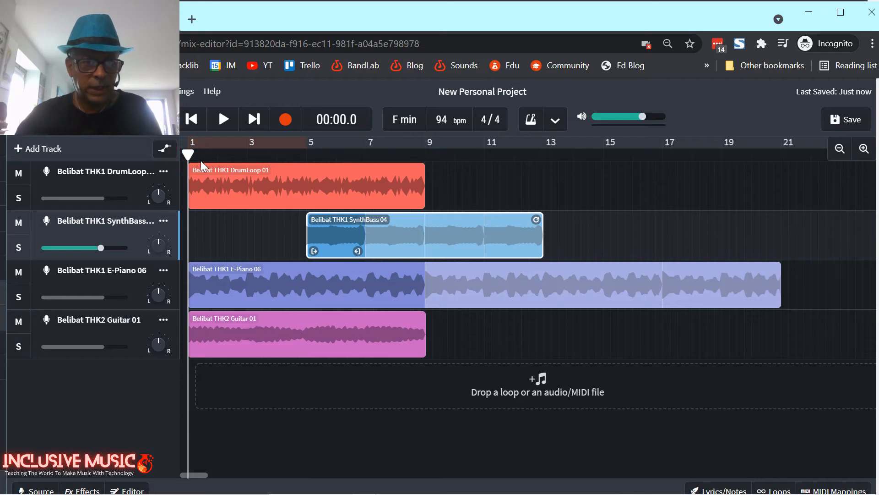
Align the SynthBass clip at bar 5 and loop it out to bar 21.
click(306, 155)
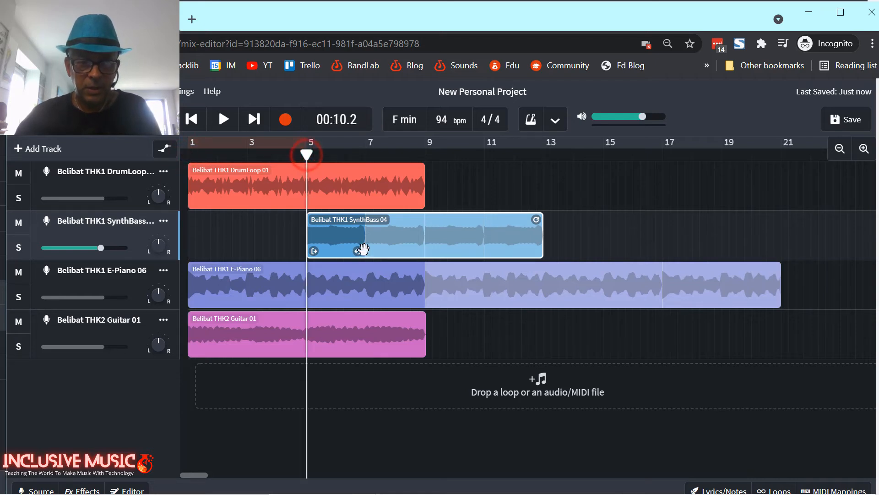
mouse_move(357, 236)
mouse_down()
mouse_move(387, 234)
mouse_move(359, 236)
mouse_up()
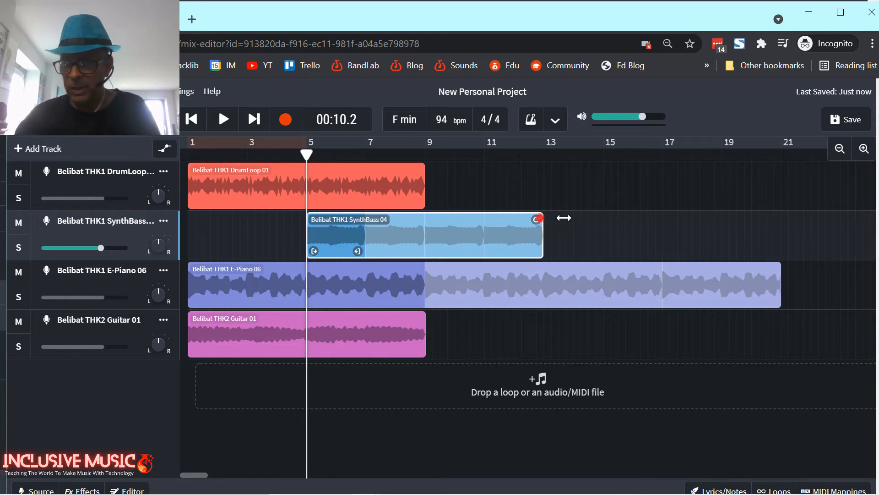
drag(564, 218, 781, 218)
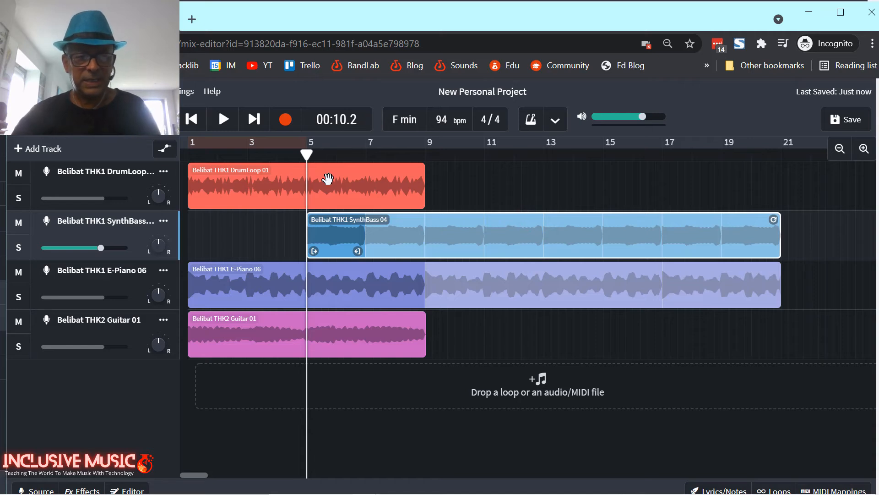
Place Guitar 01 at bar 9 looped to bar 21, and move the drum loop to bars 13–21.
drag(238, 333, 353, 325)
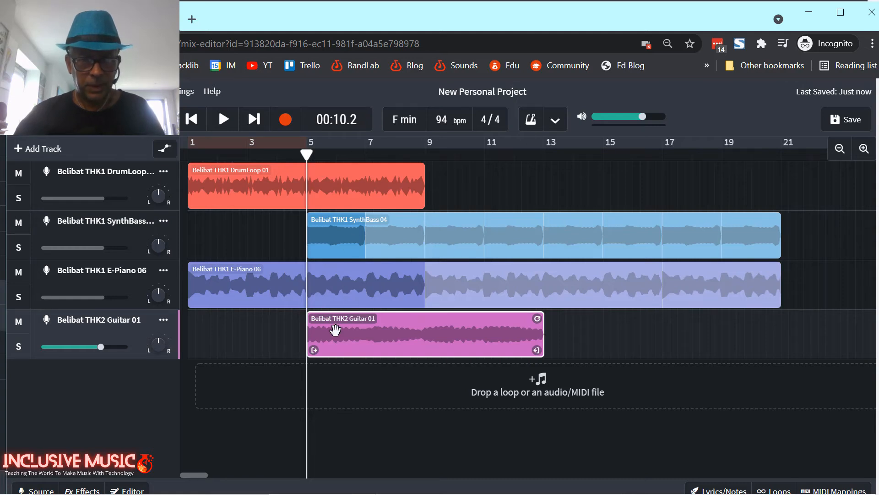
drag(336, 330, 442, 328)
click(426, 154)
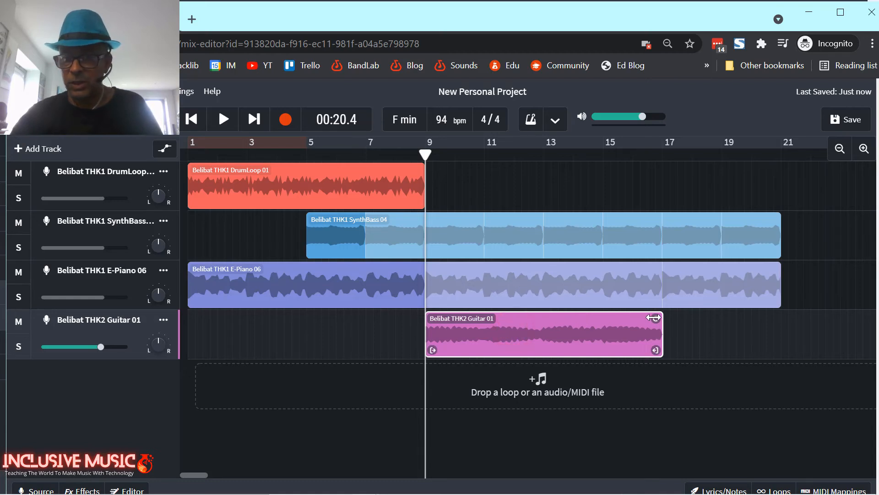
drag(654, 318, 770, 313)
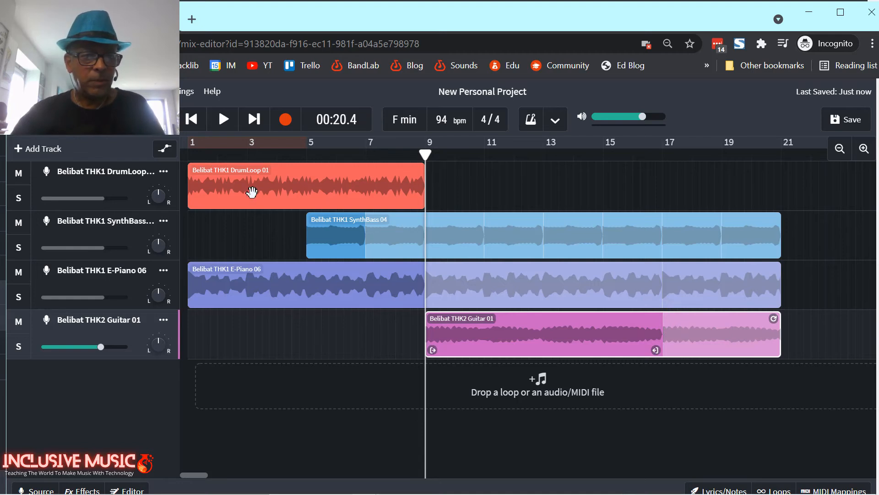
drag(238, 182, 601, 171)
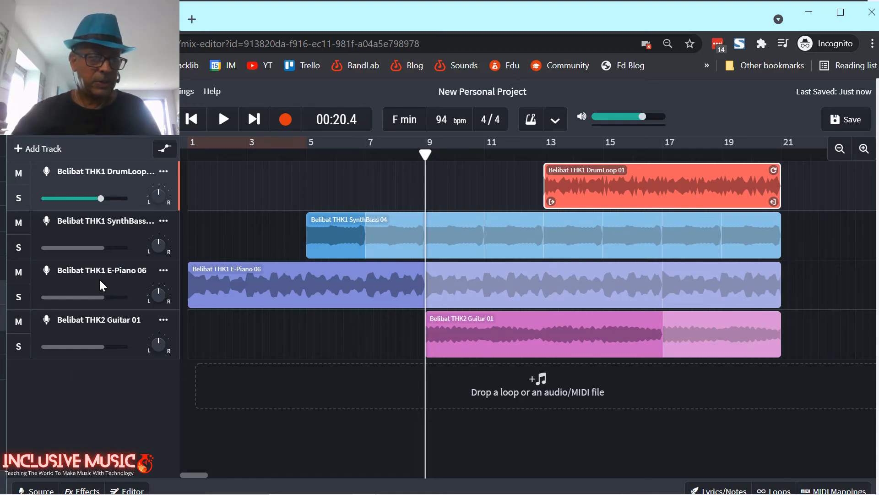
Move SynthBass below E-Piano and DrumLoop to the bottom, then rewind to the start.
drag(100, 232, 98, 302)
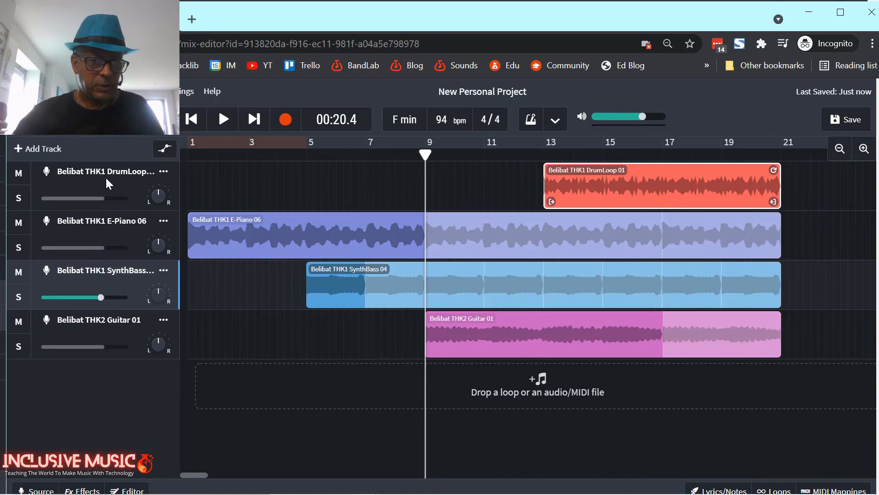
drag(111, 189, 110, 354)
click(213, 187)
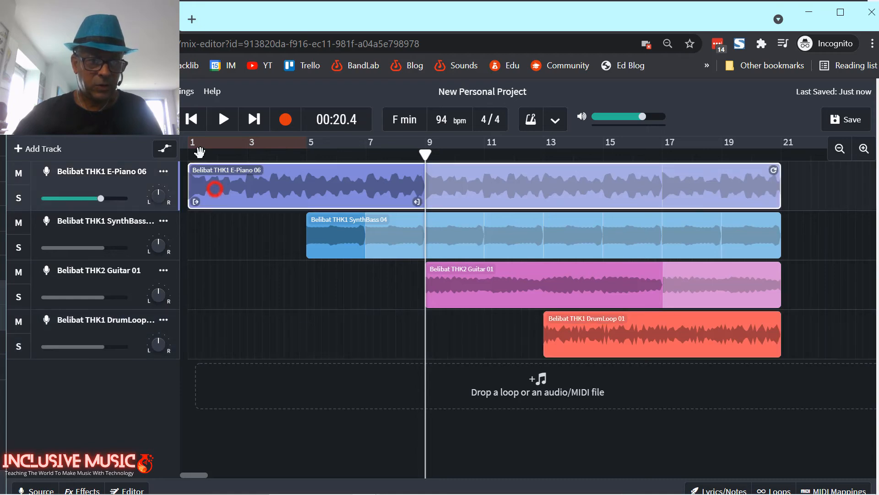
click(192, 119)
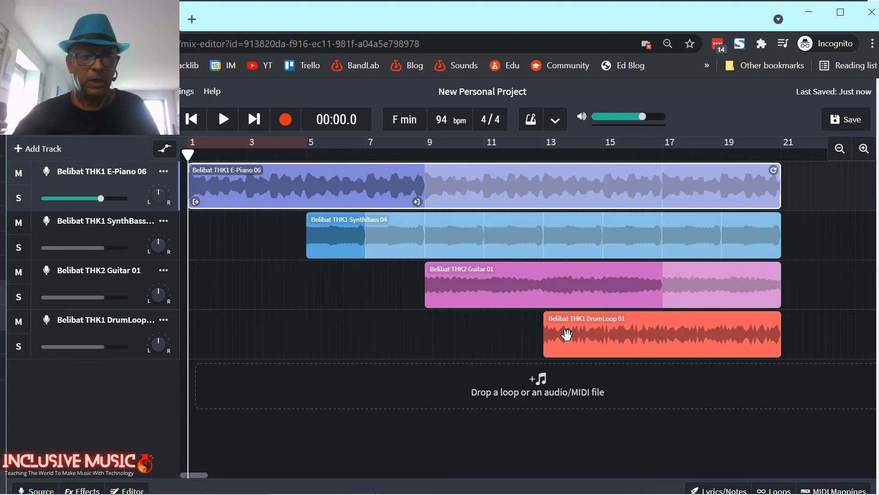
click(223, 120)
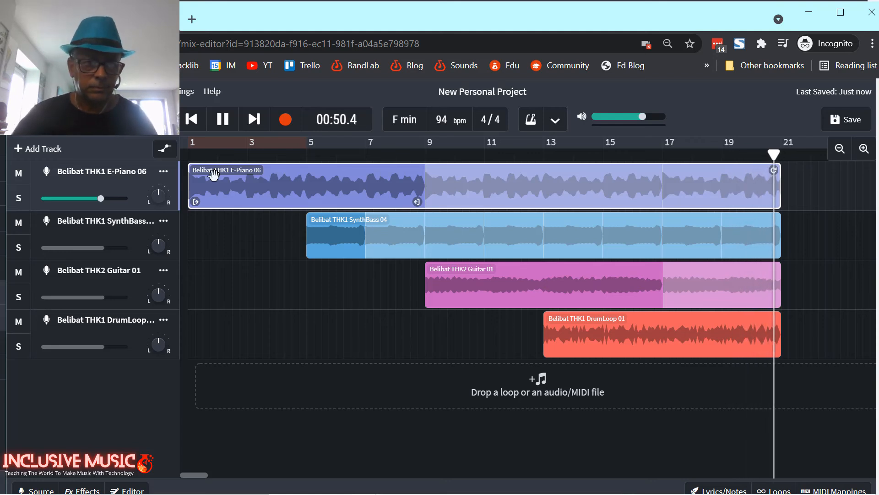
click(223, 119)
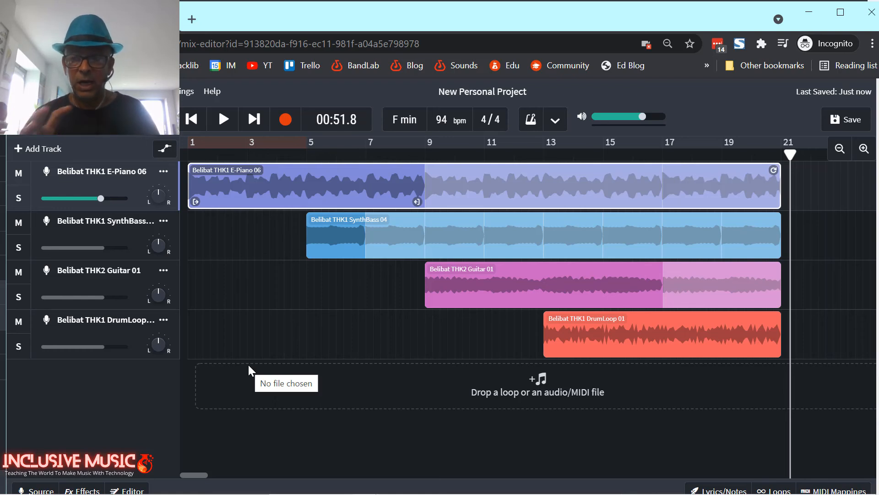
Reopen the loop browser on the Loops tab and filter the Instruments list to Voice.
click(778, 489)
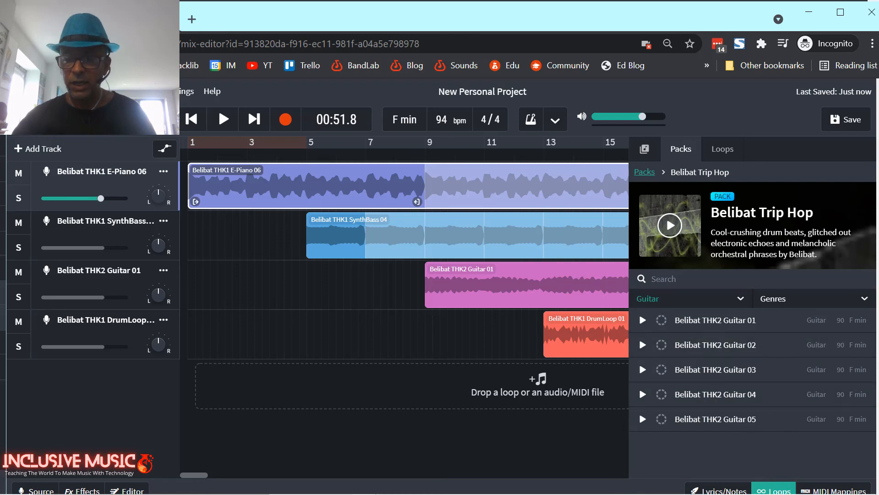
click(649, 300)
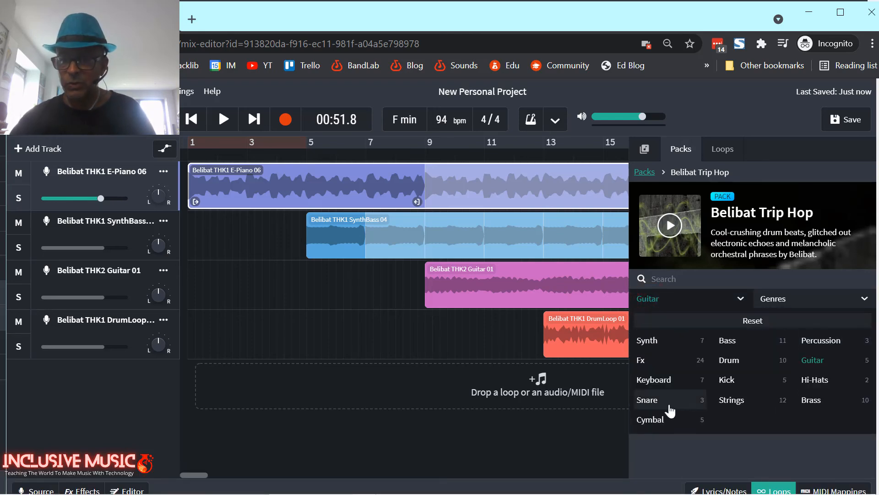
click(720, 154)
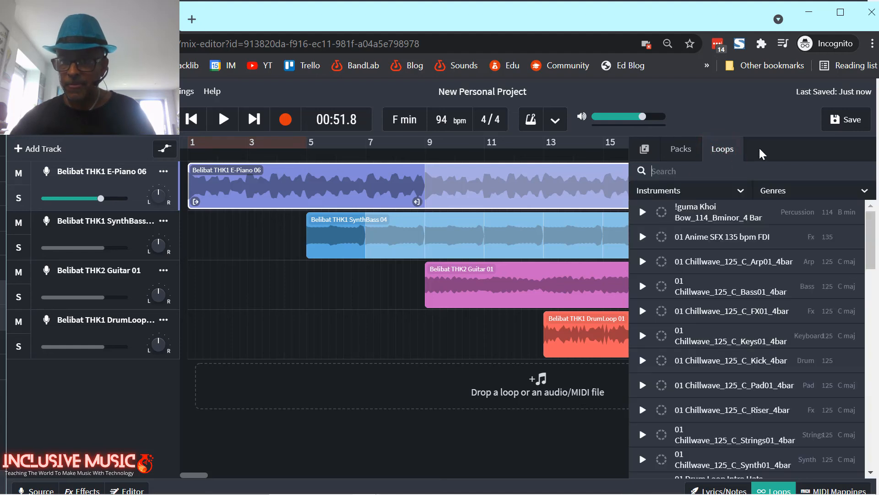
click(668, 192)
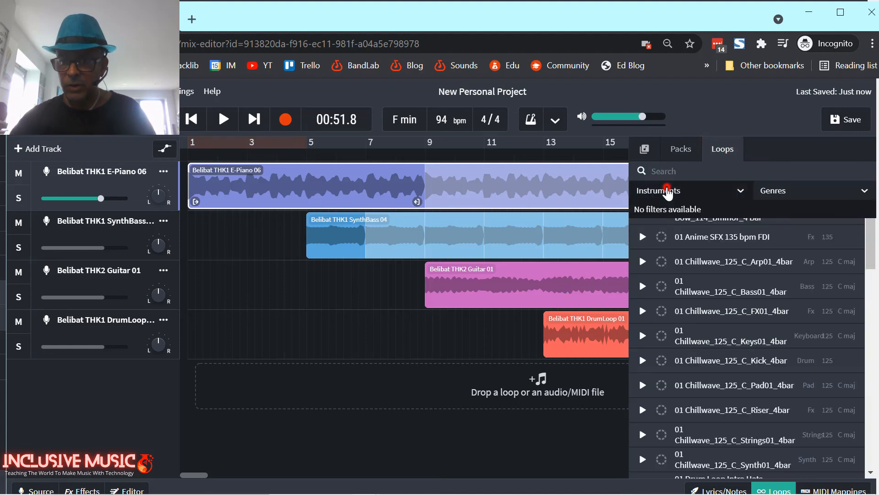
click(648, 275)
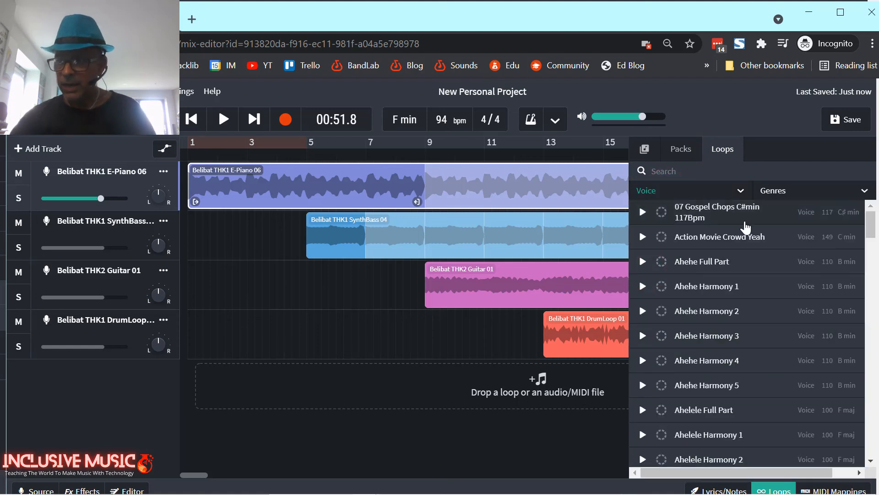
mouse_move(871, 228)
mouse_down()
mouse_move(872, 441)
mouse_move(875, 224)
mouse_up()
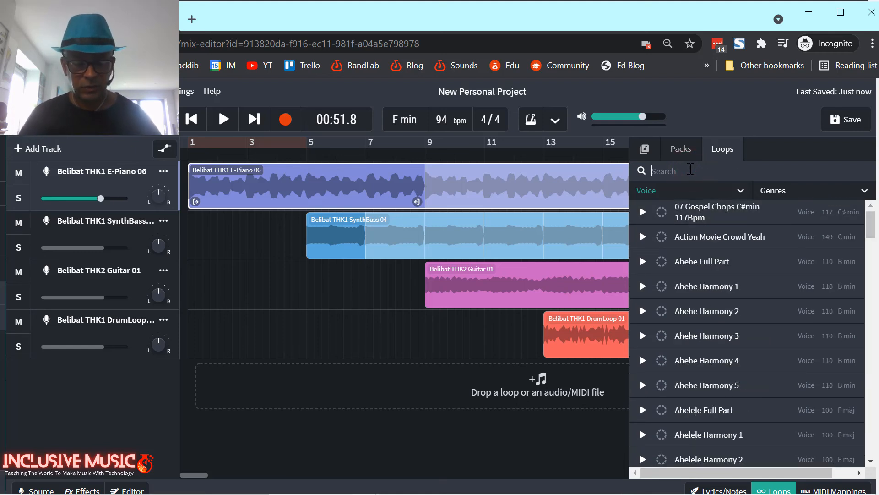
Search 'waste' and drag the Don't Be Wasteful voice loop into a new track at bar 5.
click(690, 169)
text(wast)
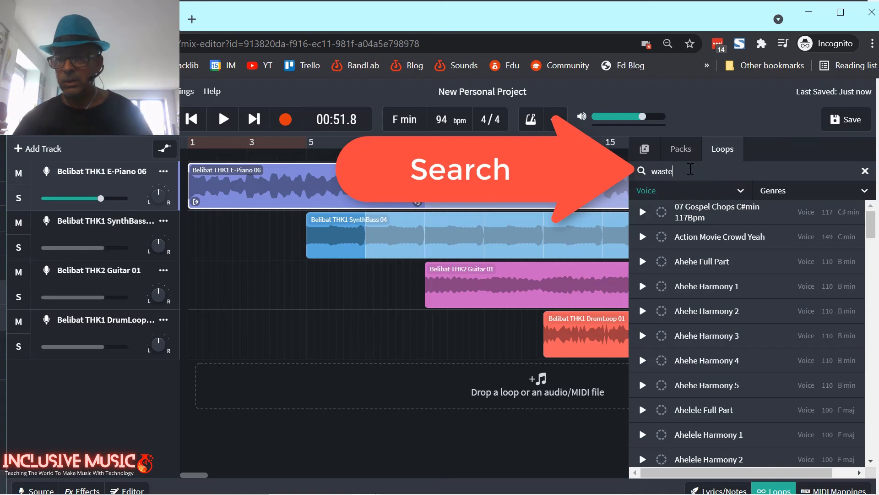
text(e)
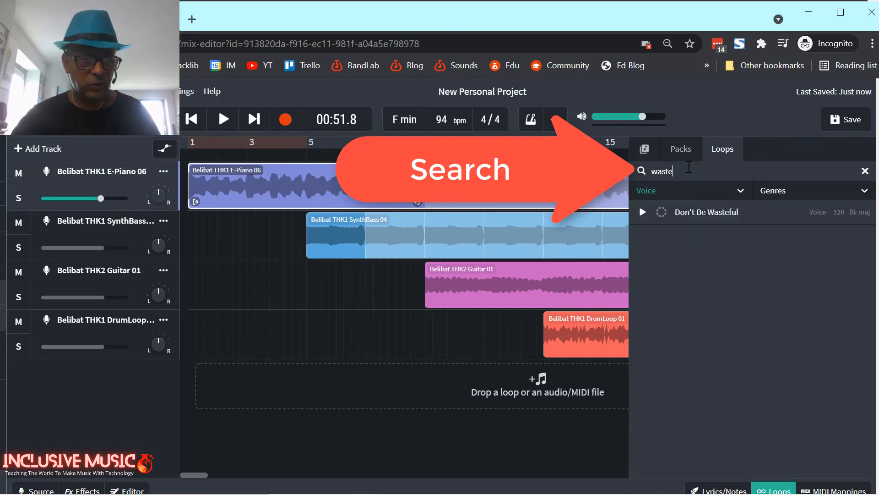
click(704, 208)
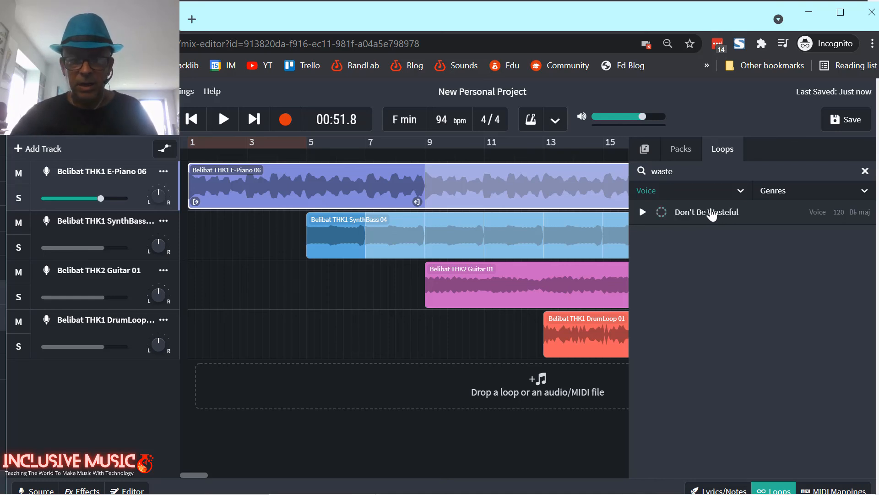
drag(713, 214, 352, 394)
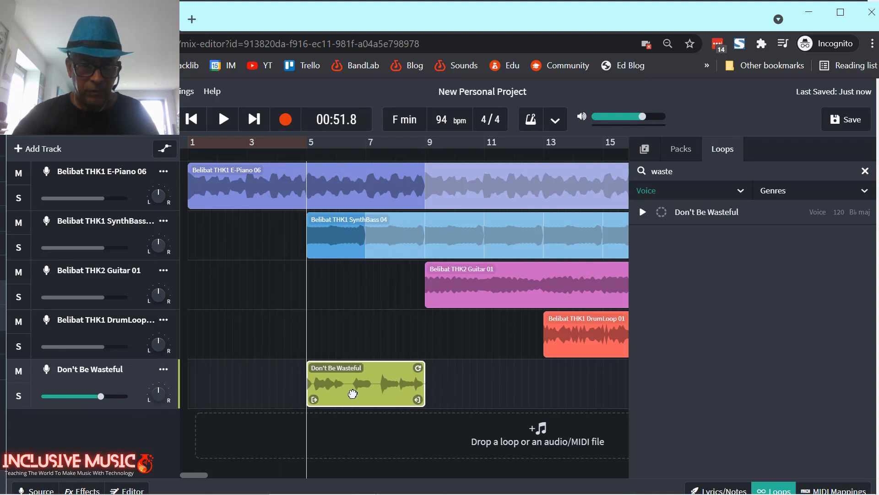